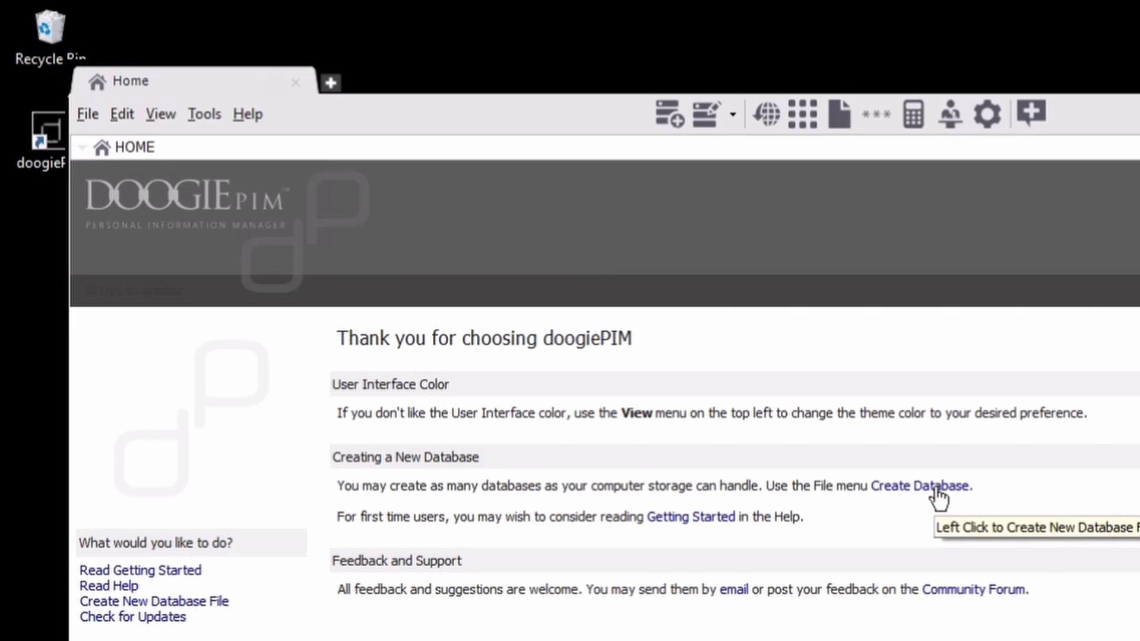
click(936, 486)
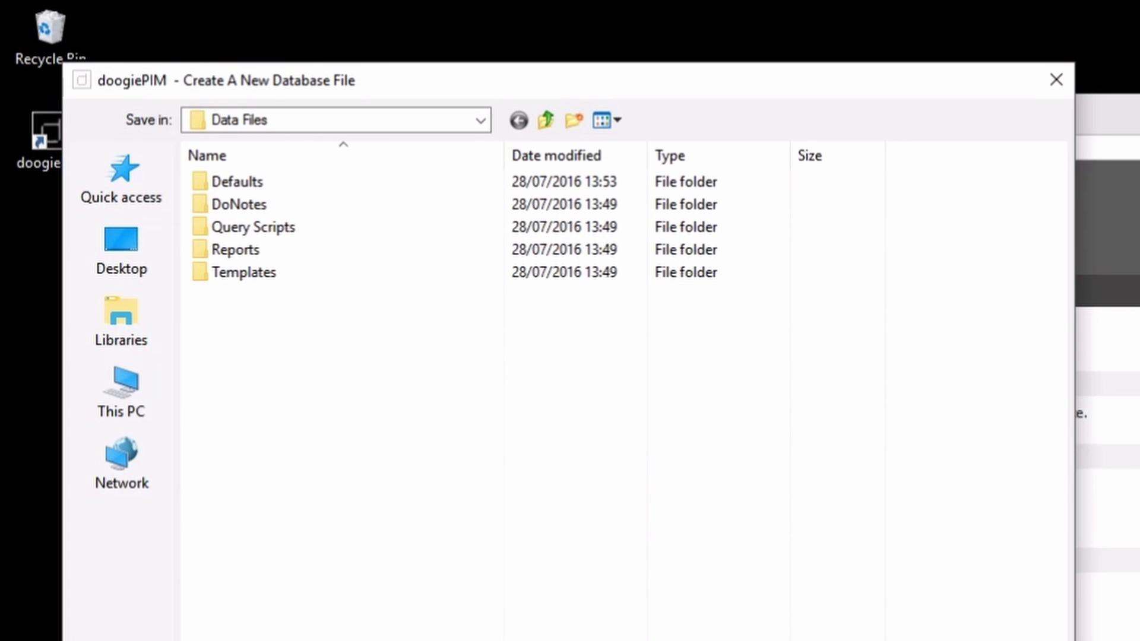
key(Escape)
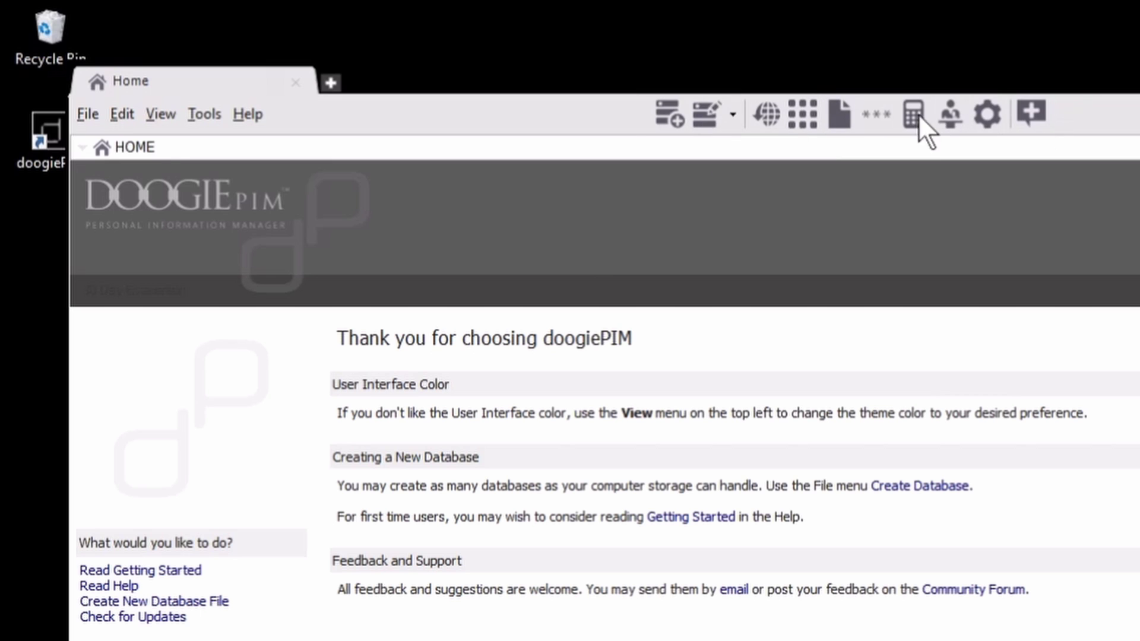
click(669, 111)
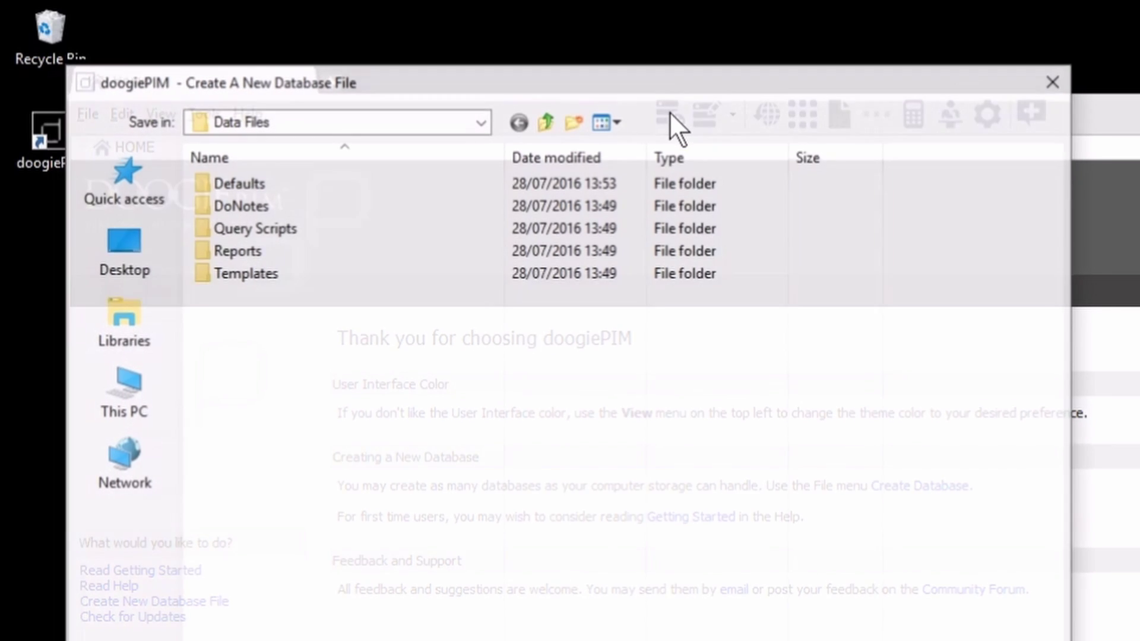
key(Escape)
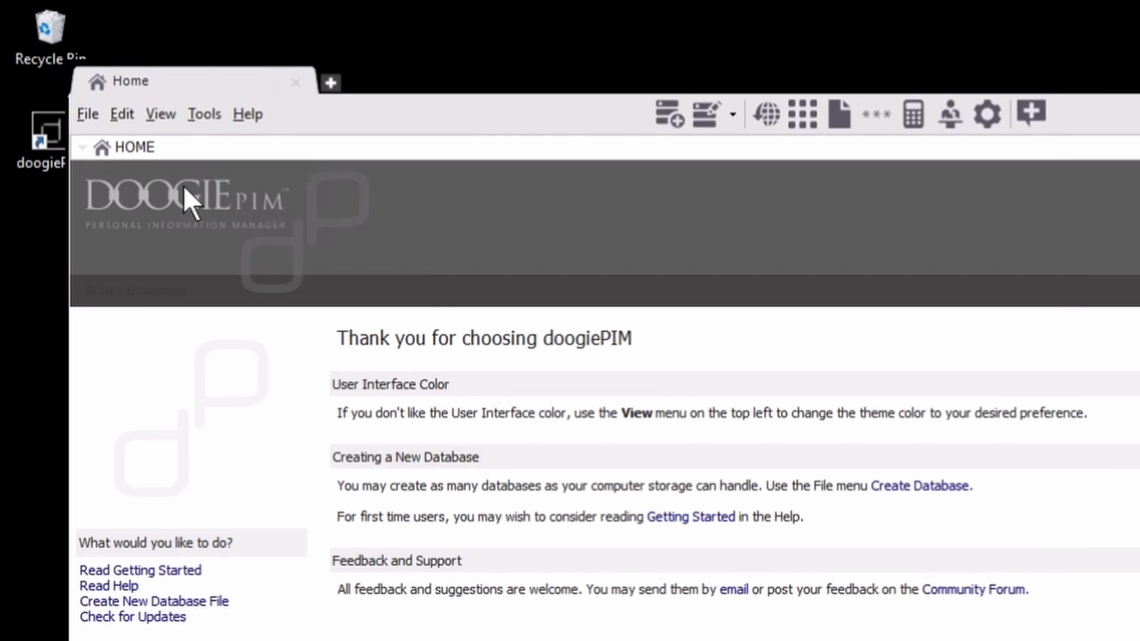
Step: Create a new doogiePIM database file named "my database" in the Data Files folder
click(87, 113)
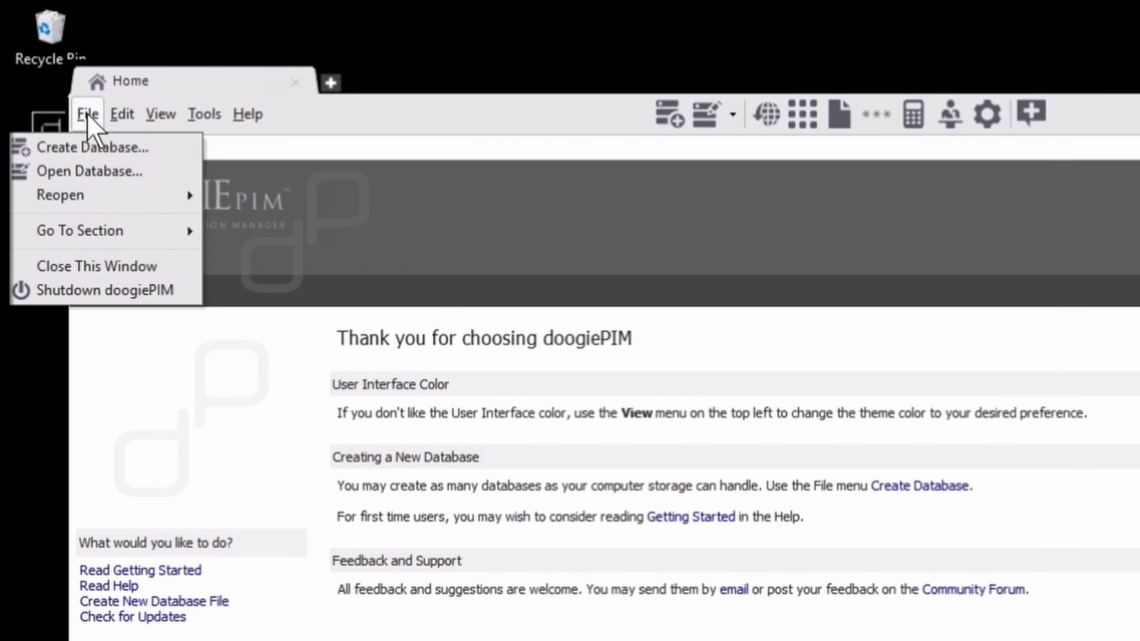
click(120, 146)
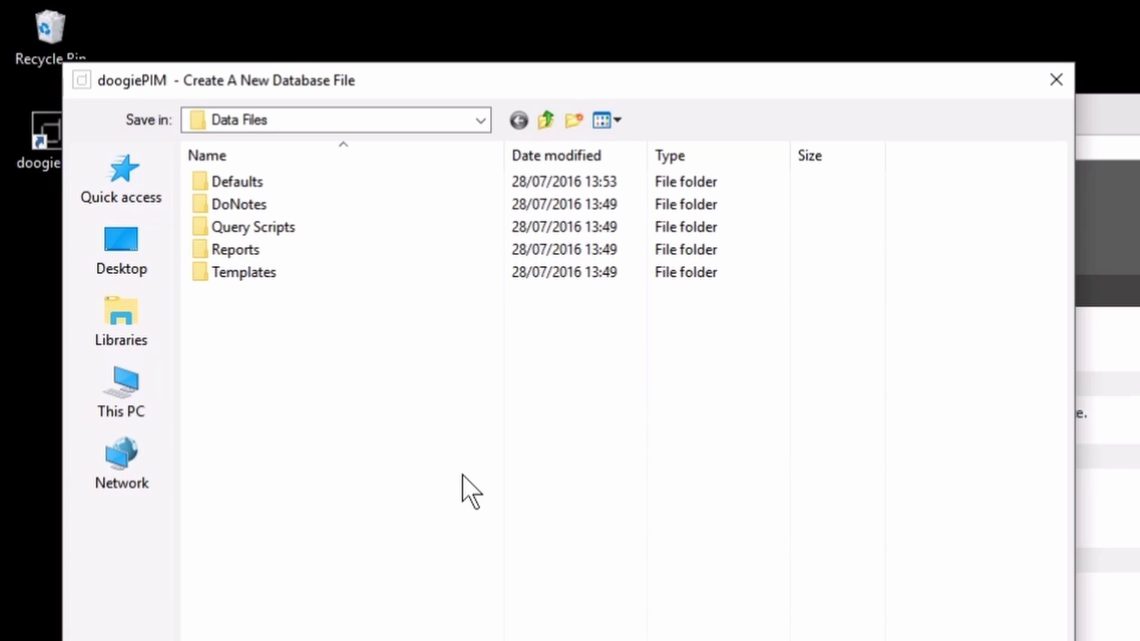
click(424, 116)
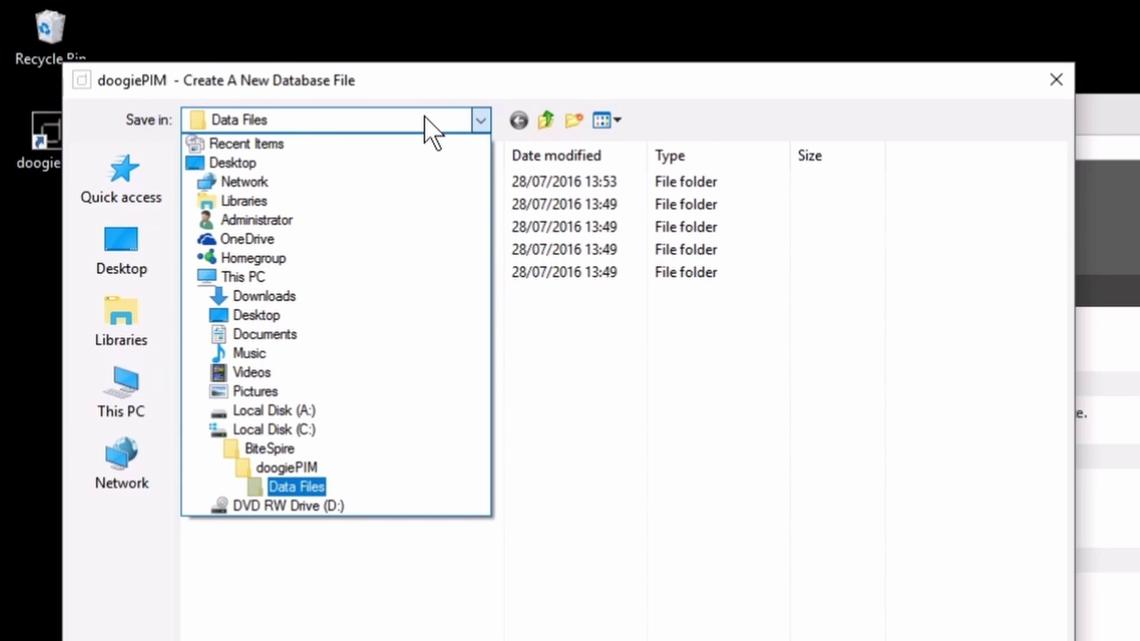
click(424, 115)
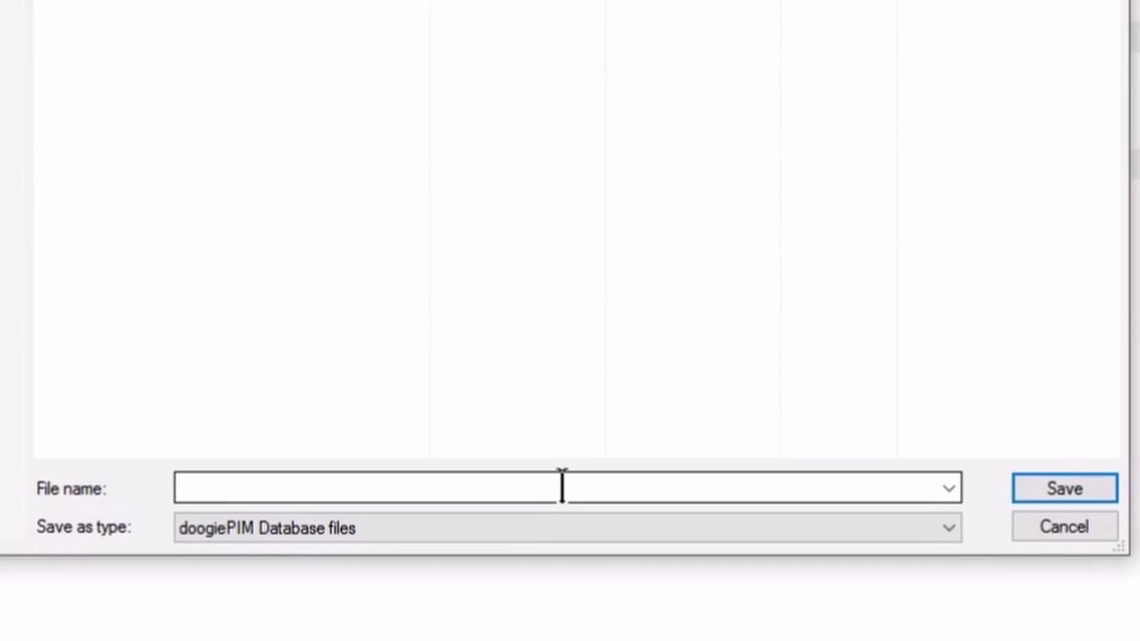
click(562, 487)
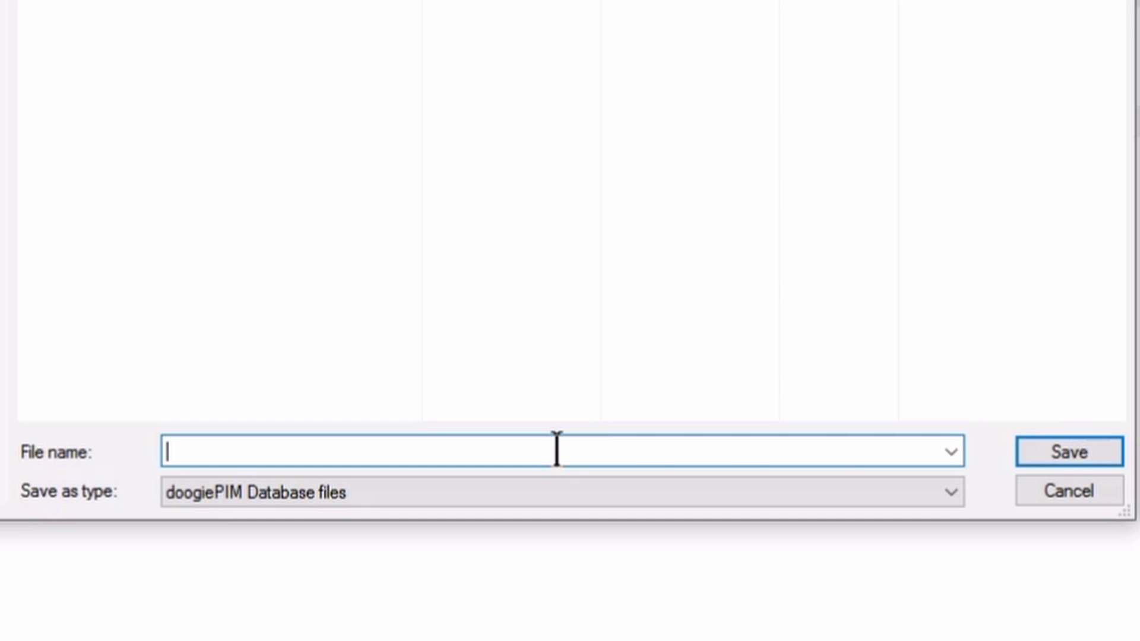
text(my data)
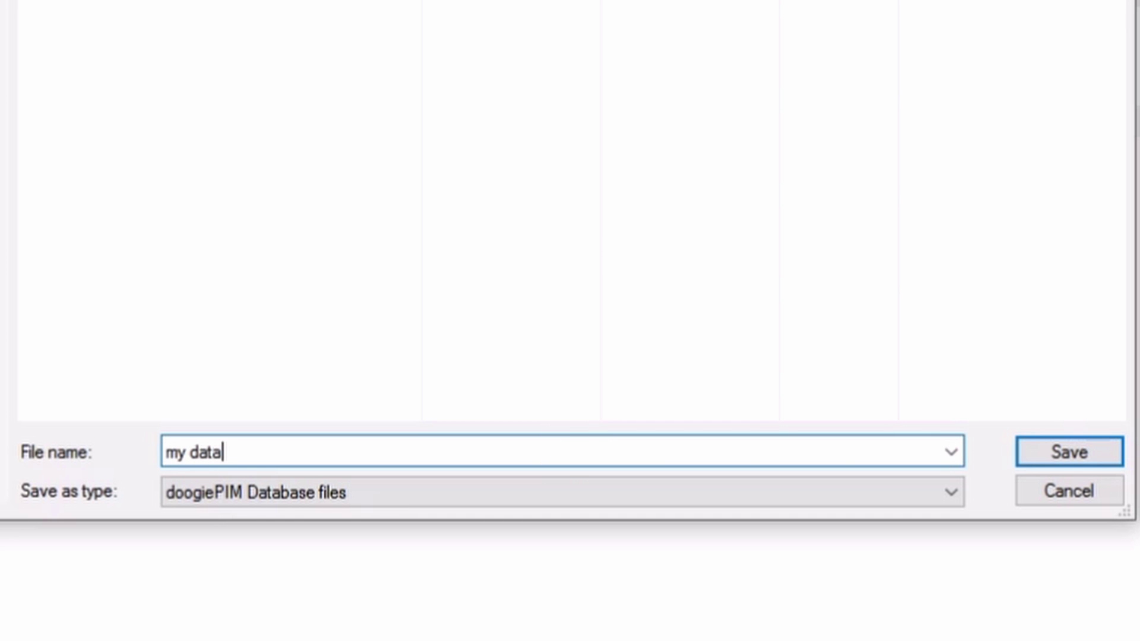
text(base)
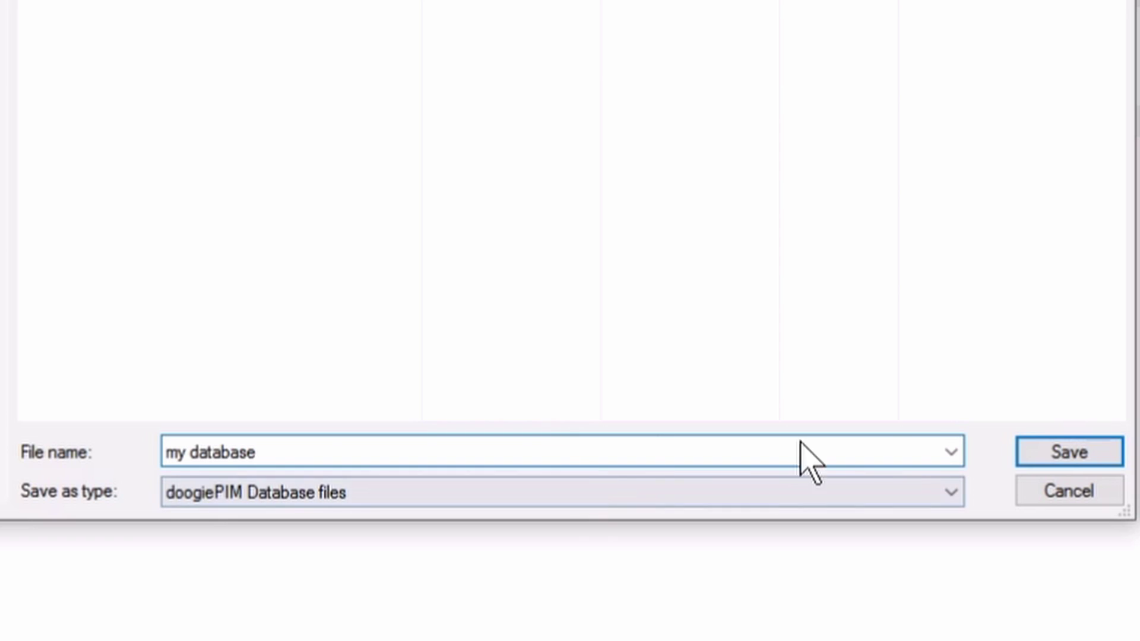
click(1074, 457)
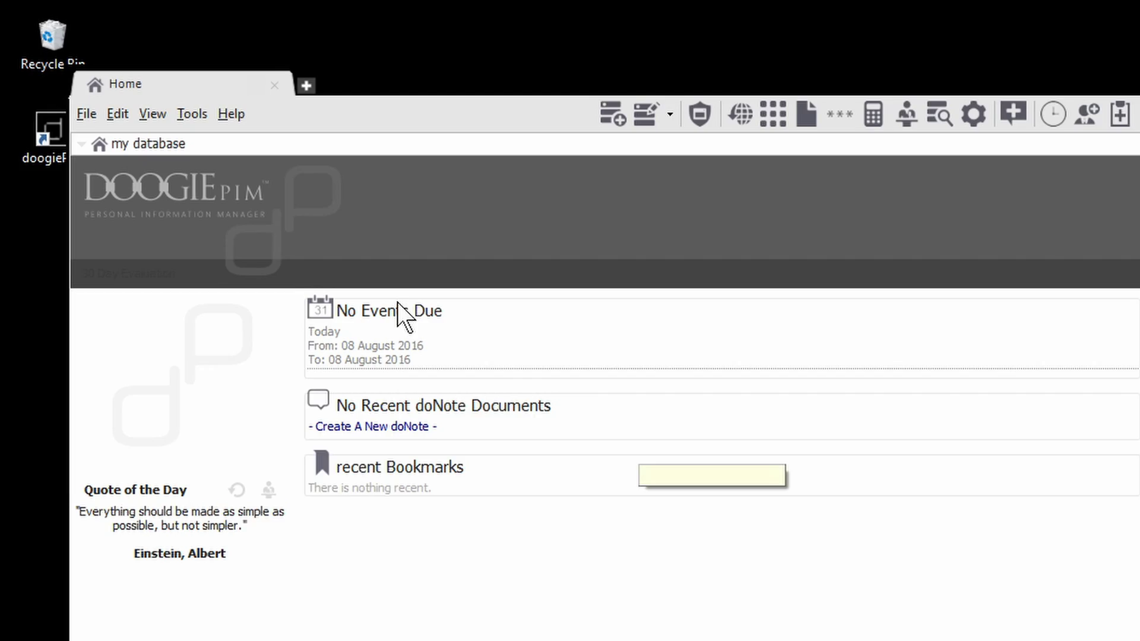
Step: Enter and repeat a new password for the my database file, leaving the existing password blank
click(83, 117)
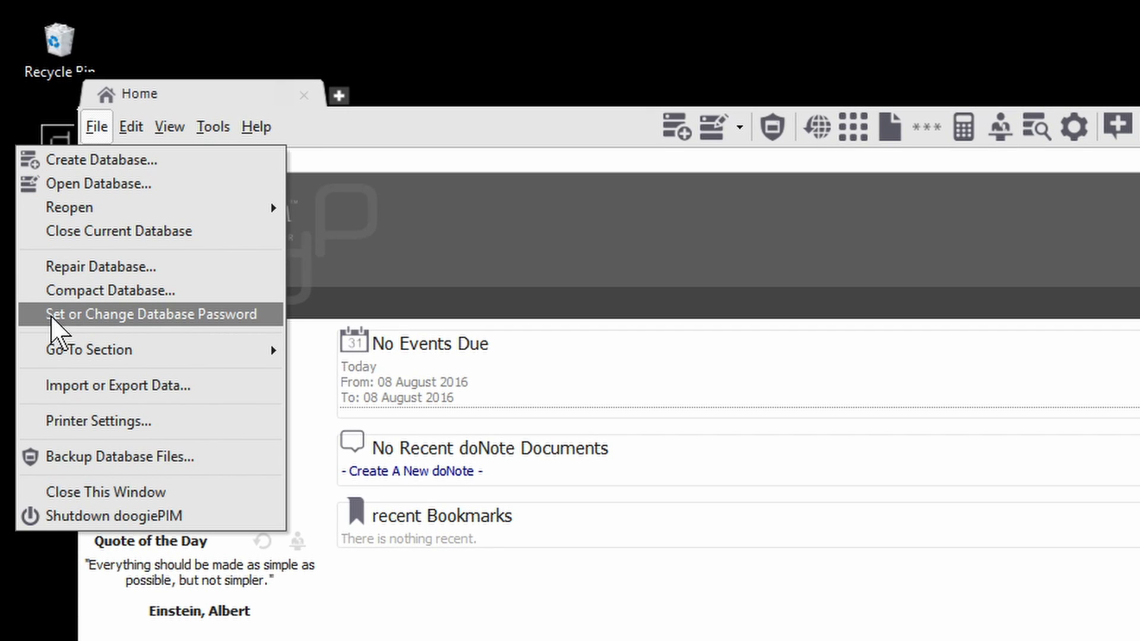
click(232, 317)
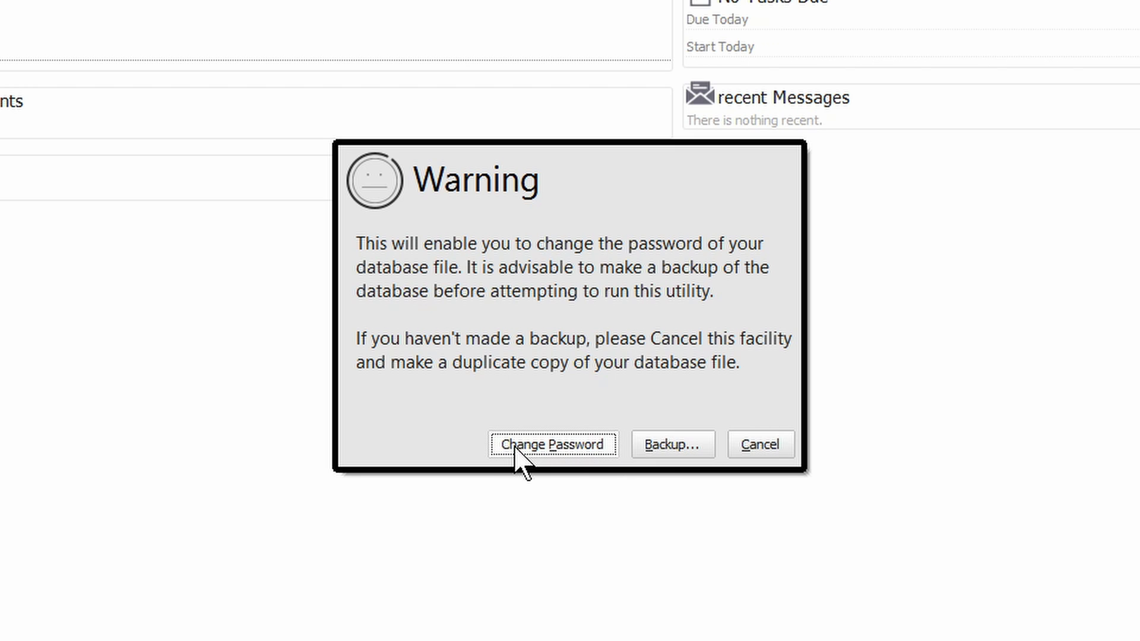
click(549, 451)
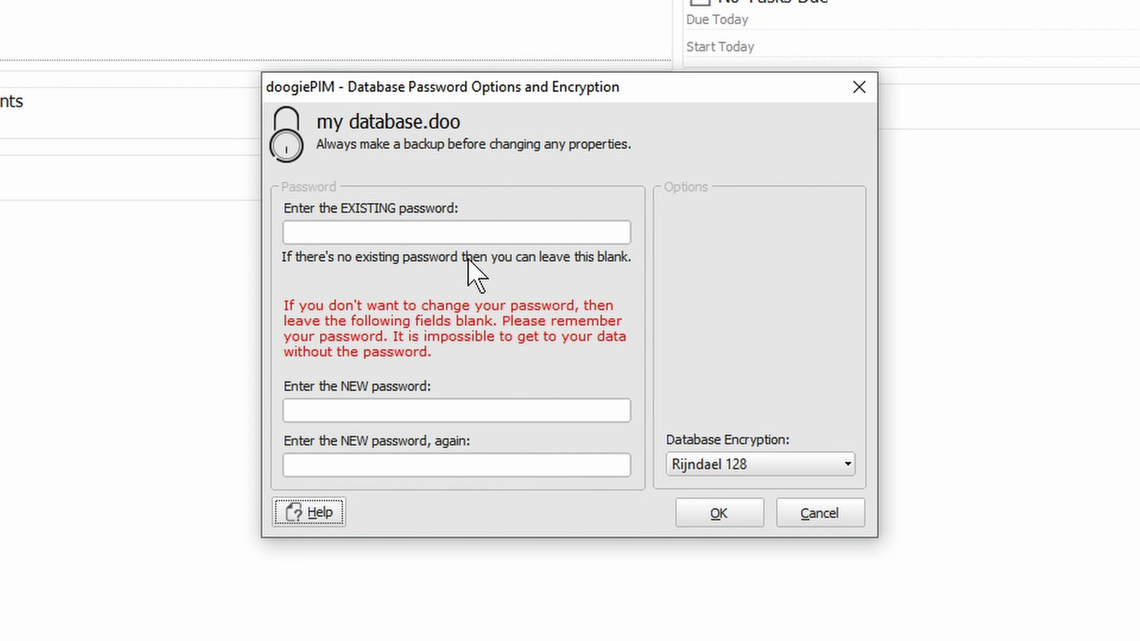
click(492, 231)
click(486, 407)
text(****)
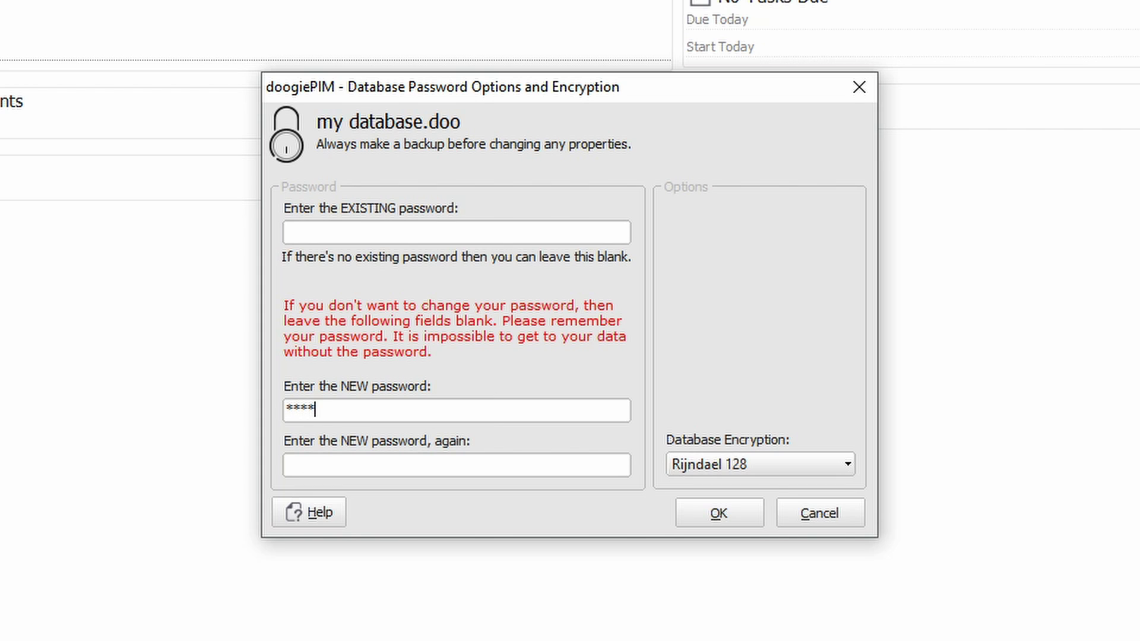
text(****)
click(530, 465)
text(********)
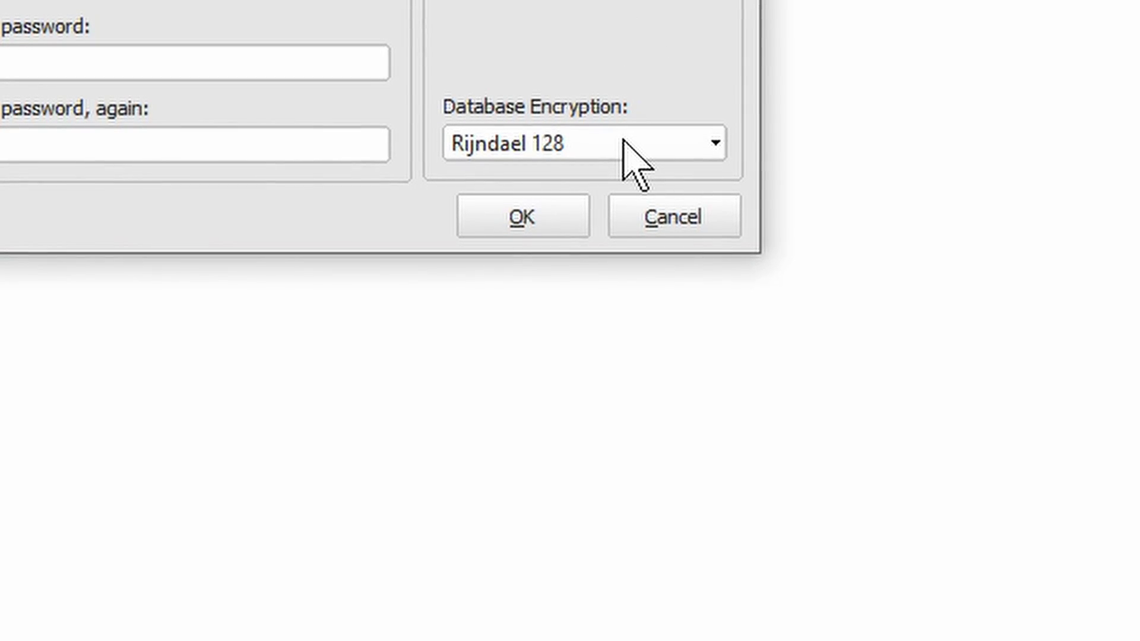
Step: Set the database encryption to Rijndael 256 and apply the password and encryption options
click(624, 142)
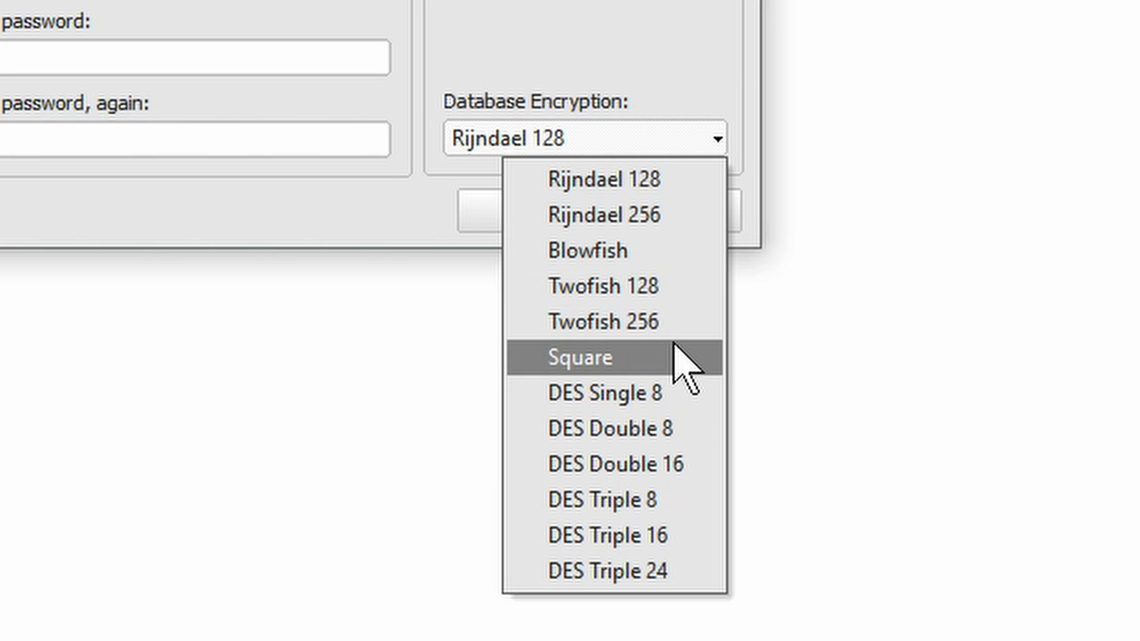
click(677, 213)
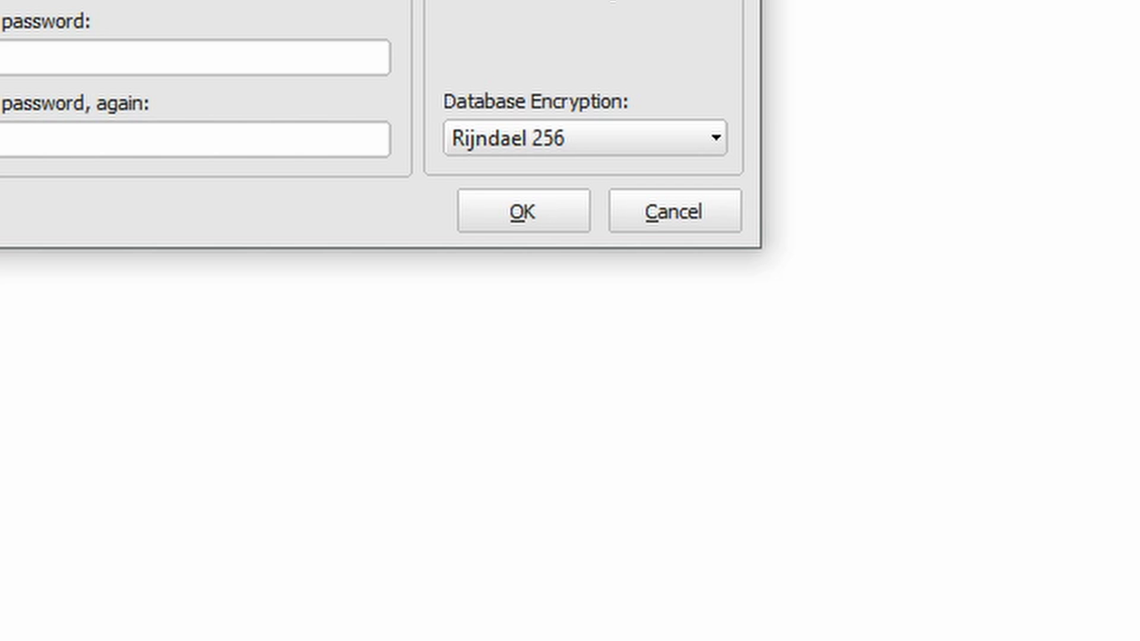
click(548, 218)
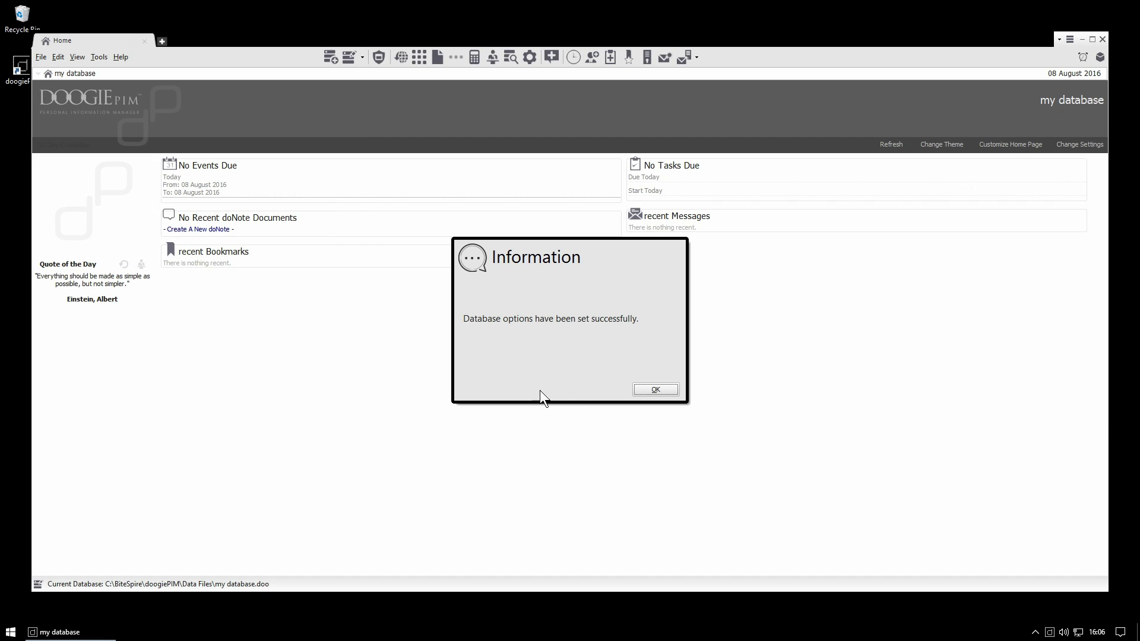
click(656, 389)
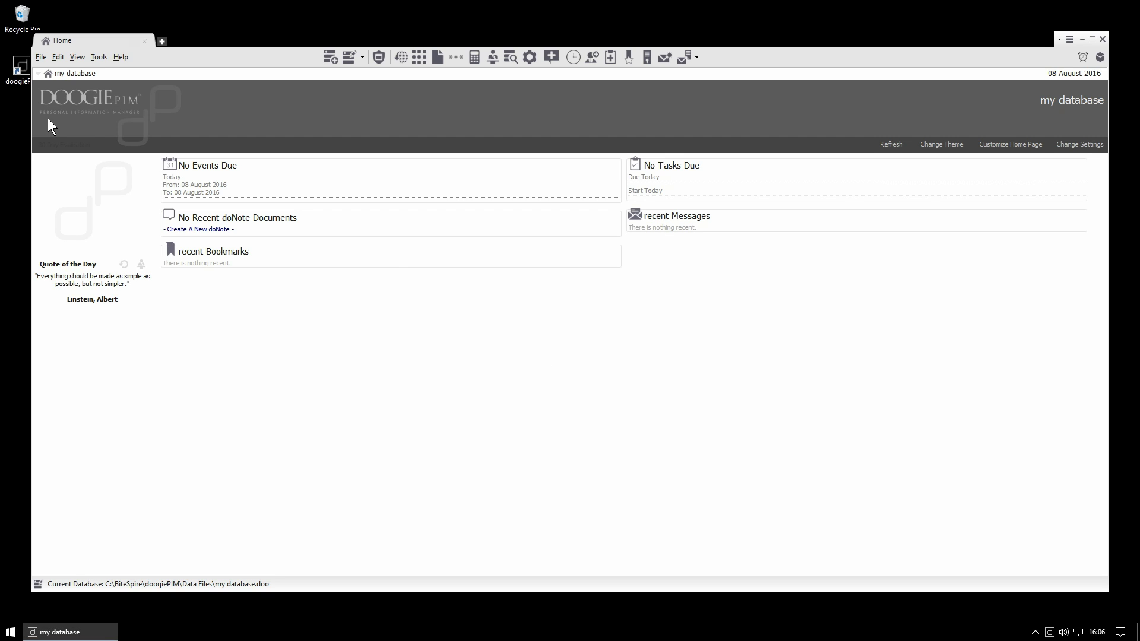
Step: Shut down doogiePIM completely
click(42, 59)
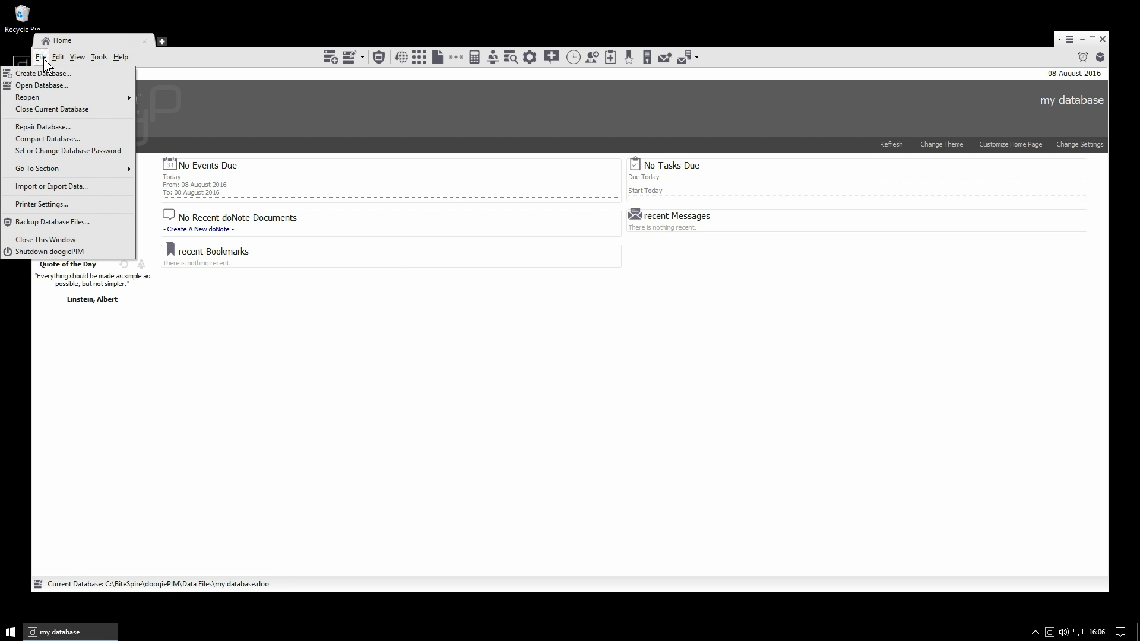
click(77, 252)
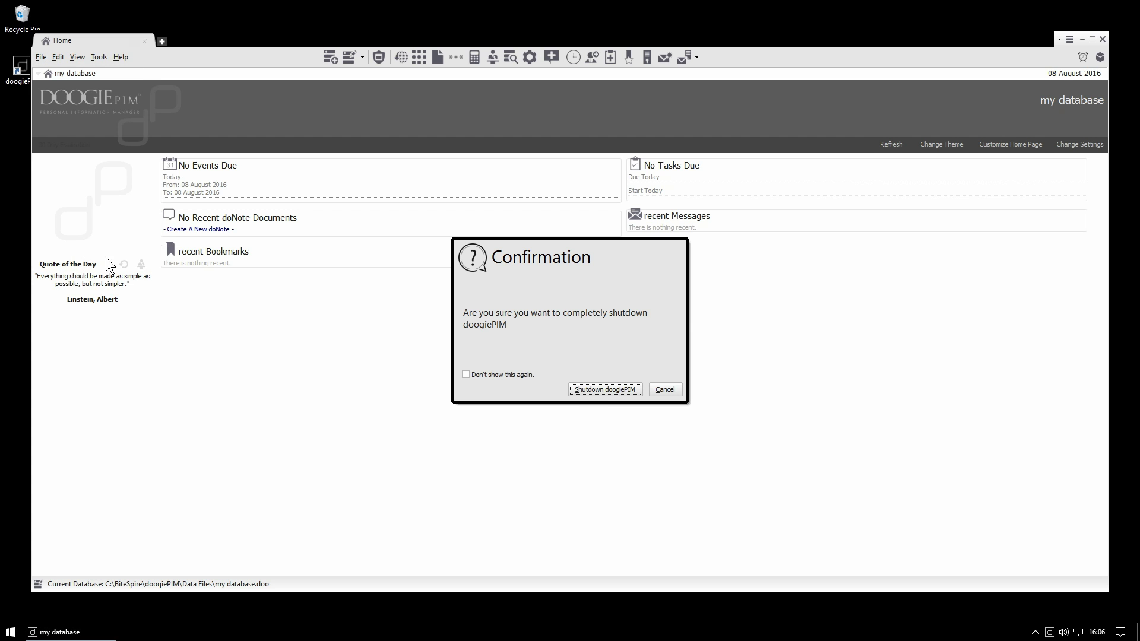
click(592, 390)
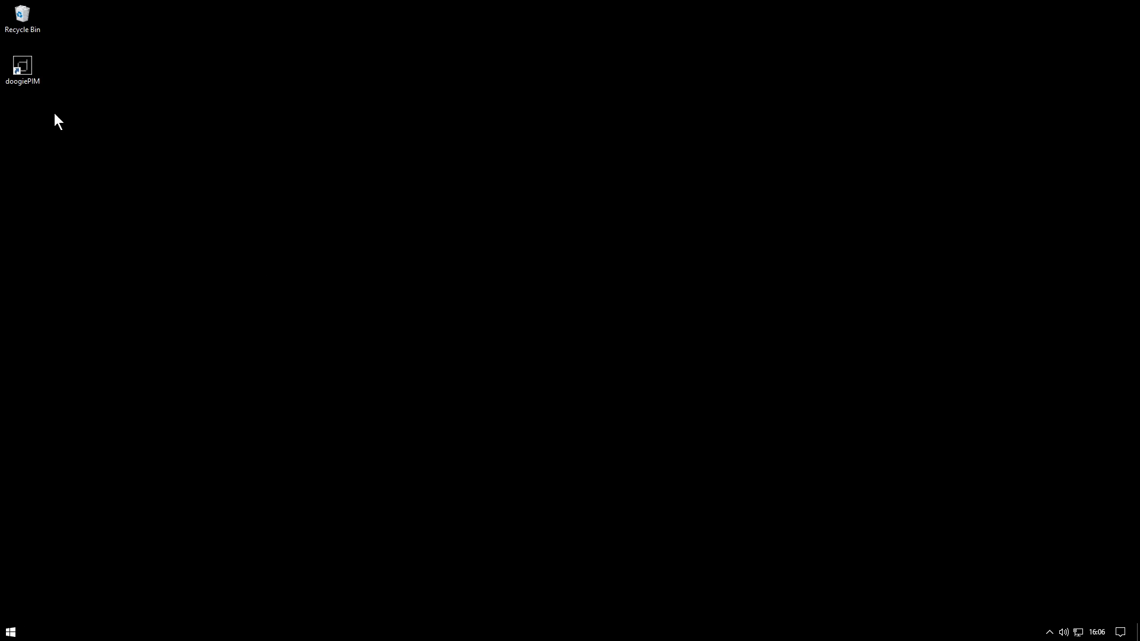
Step: Restart doogiePIM in evaluation mode and unlock my database.doo with the database password
double_click(23, 70)
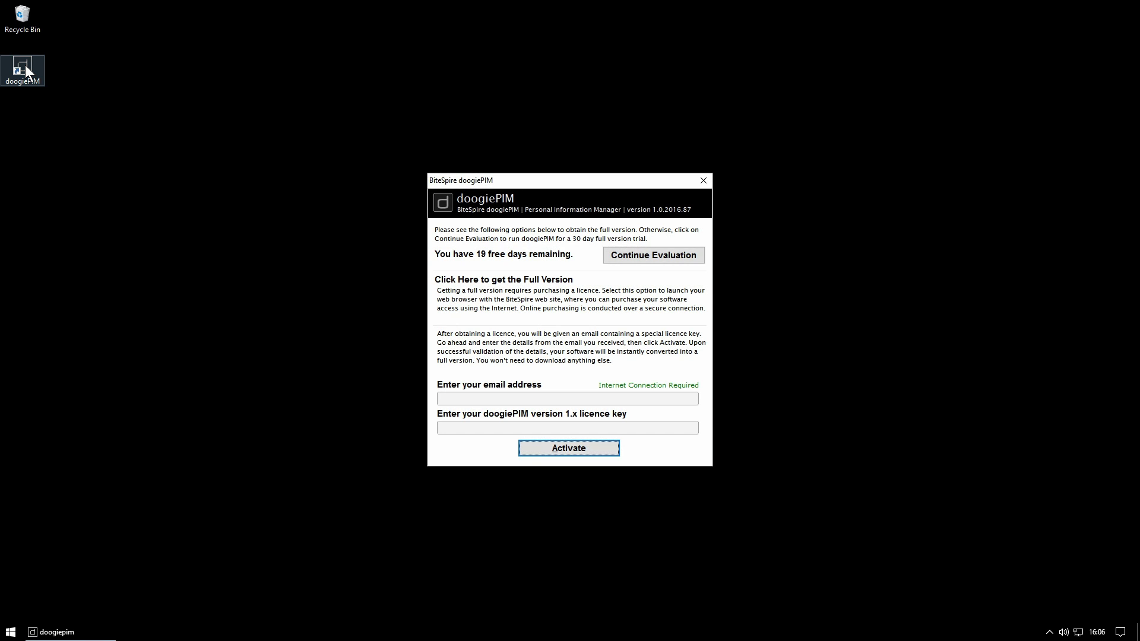
click(654, 255)
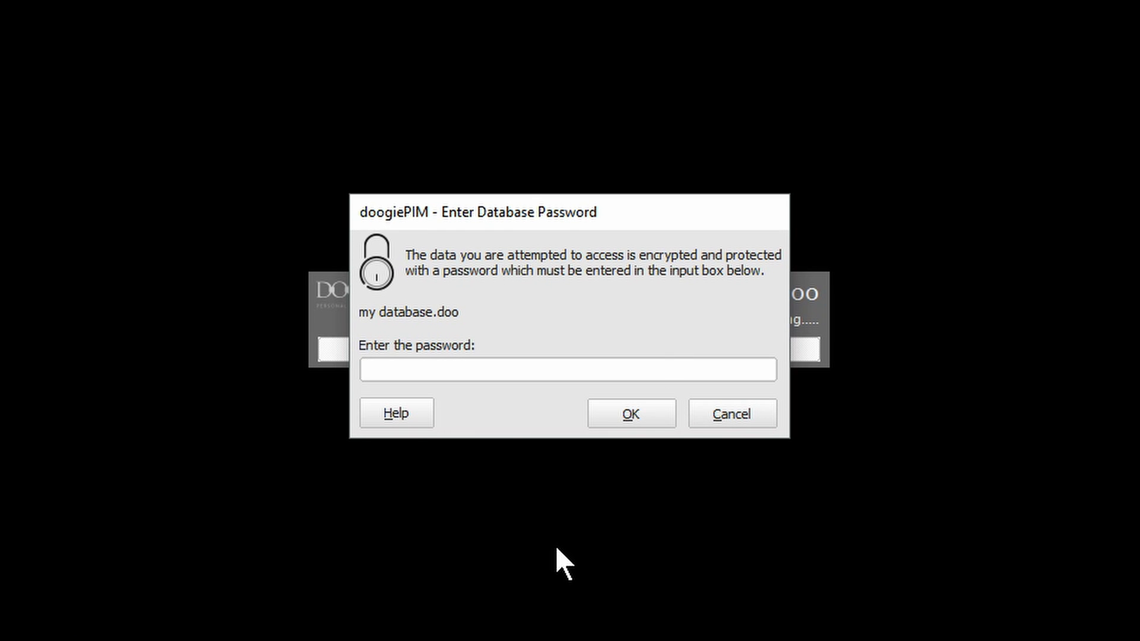
text(********)
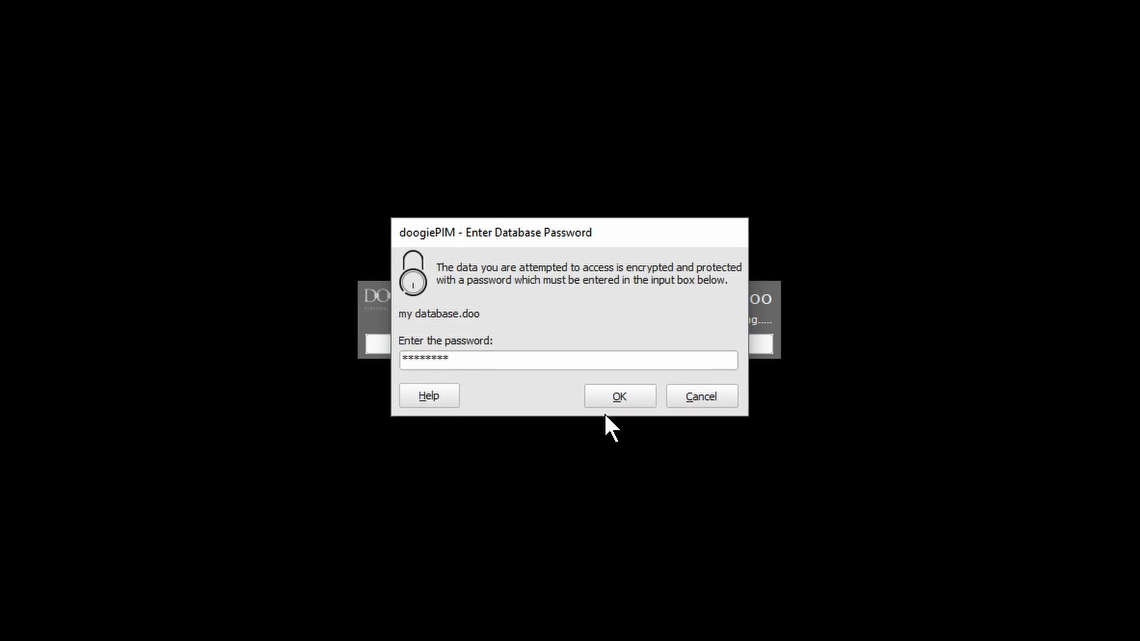
click(628, 415)
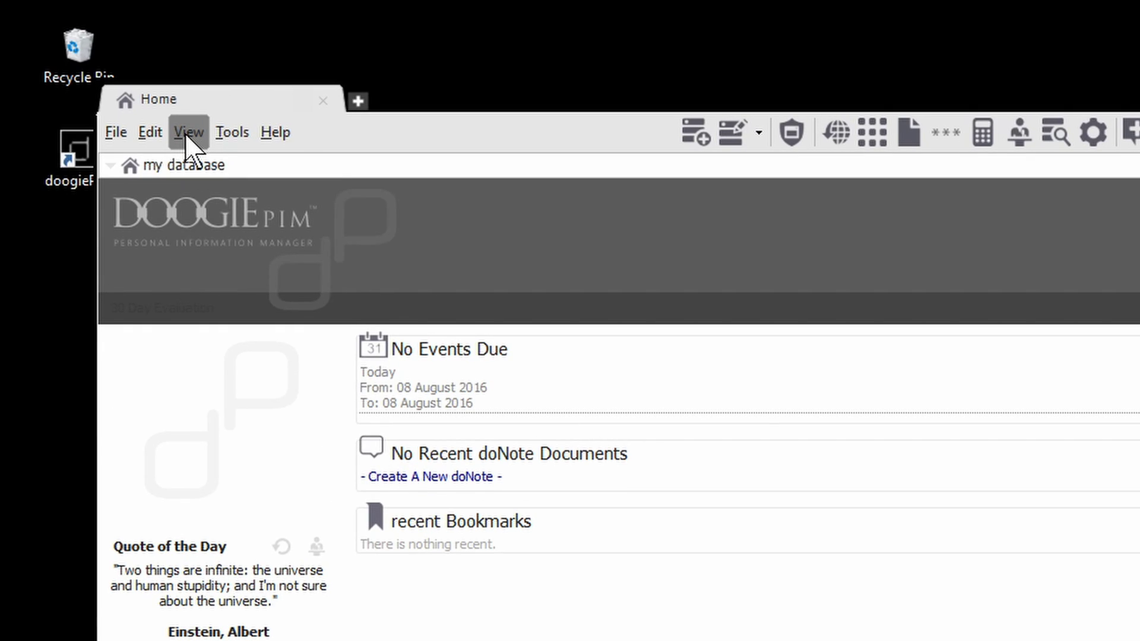
click(189, 133)
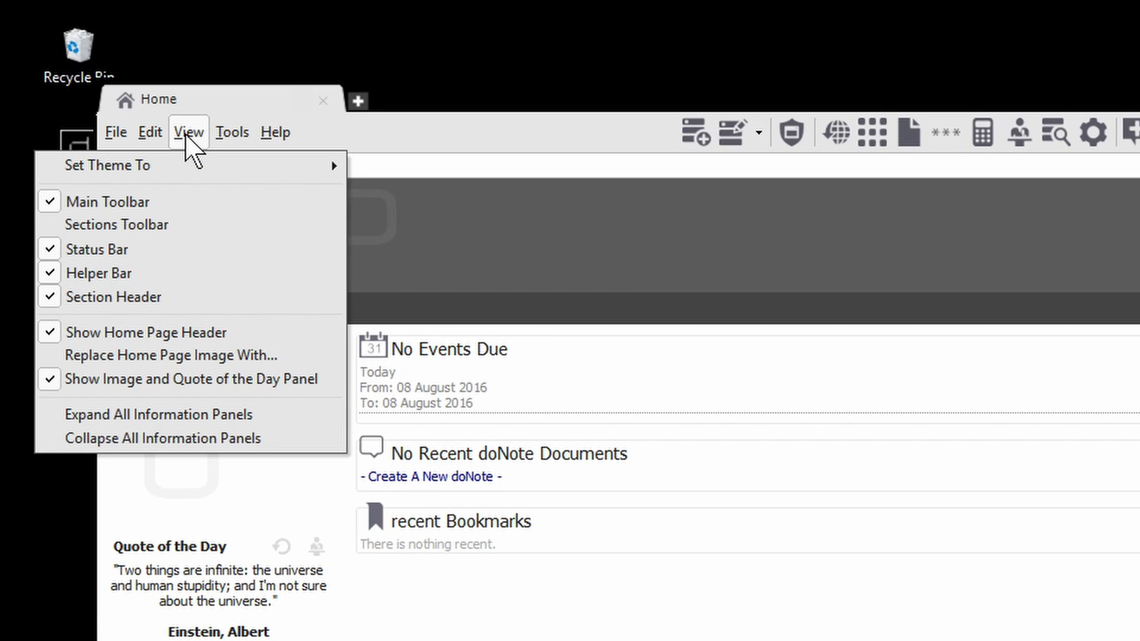
mouse_move(191, 172)
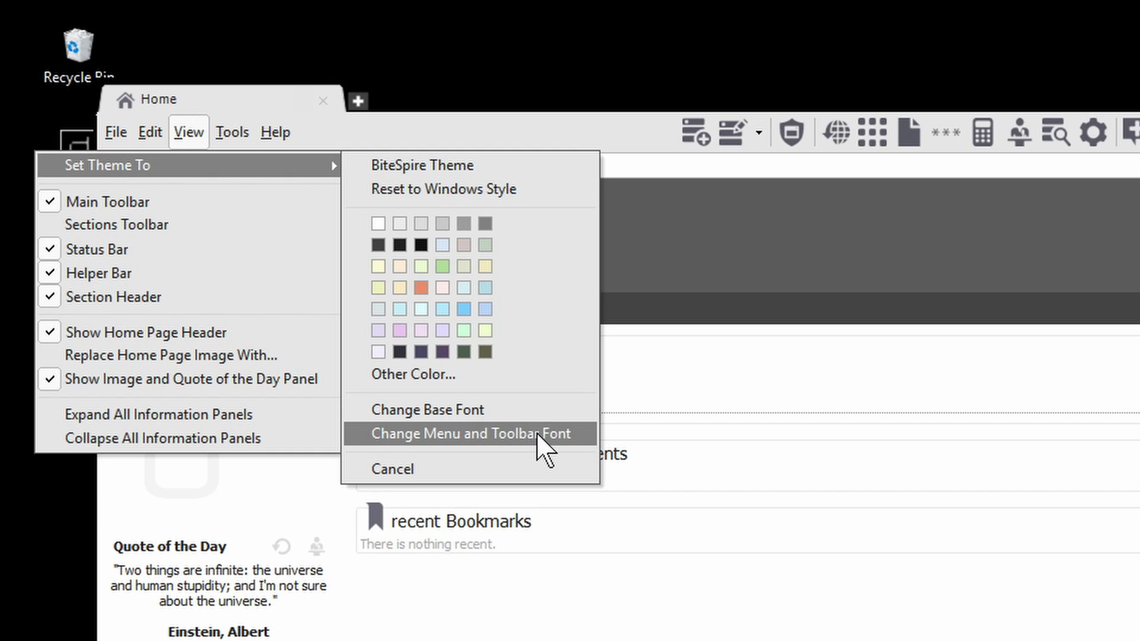
click(1054, 638)
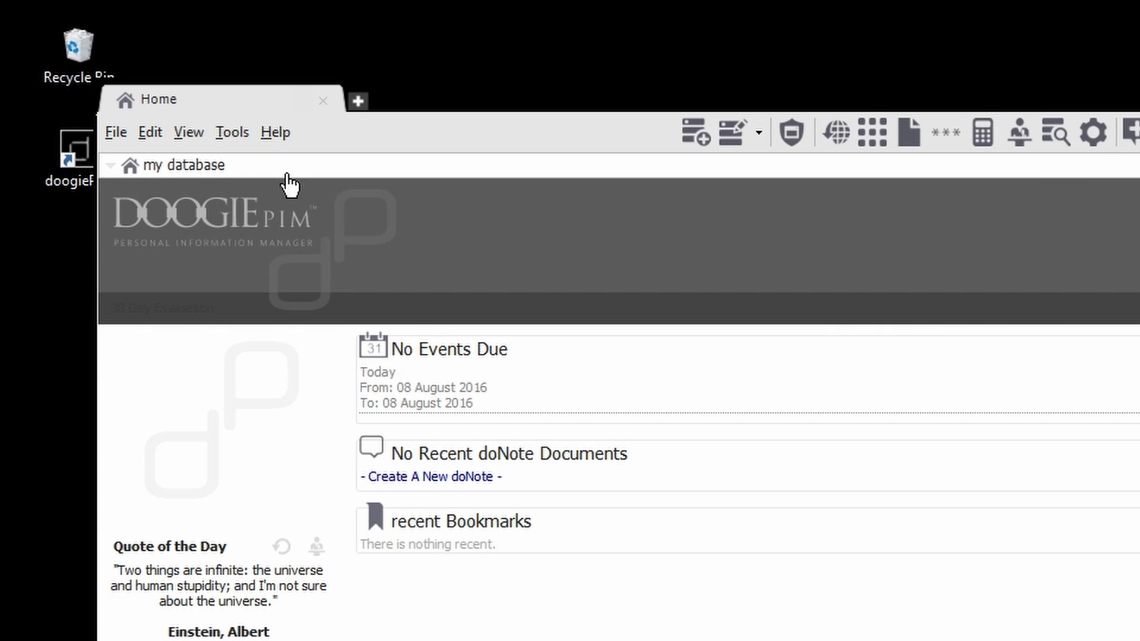
Step: Open the Color and UI behaviour page of Settings and Preferences
click(231, 133)
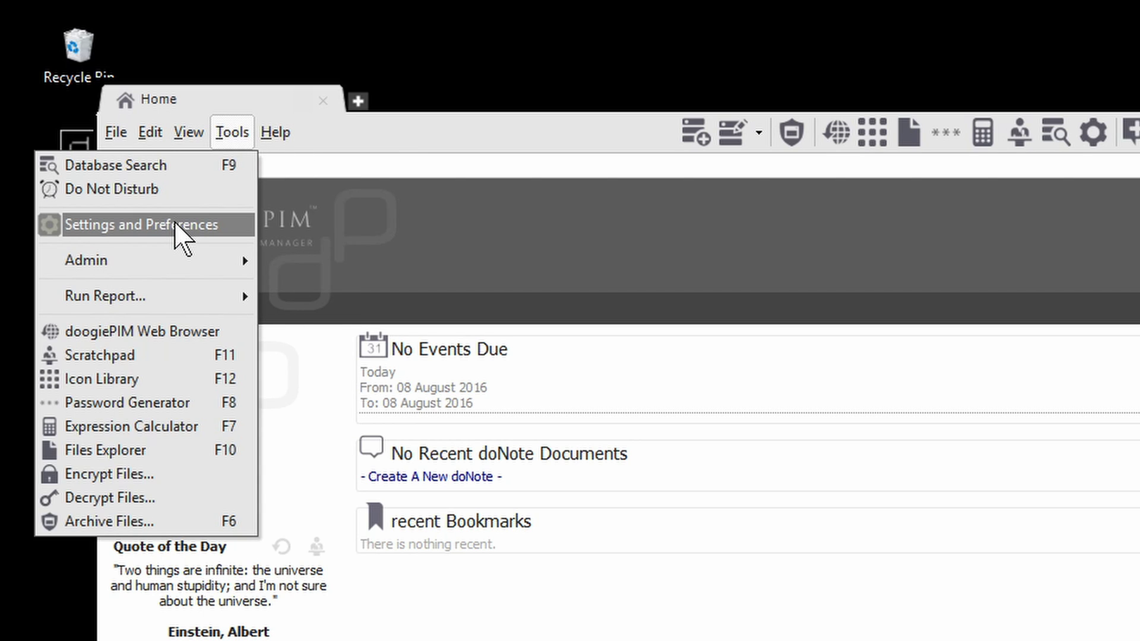
click(178, 225)
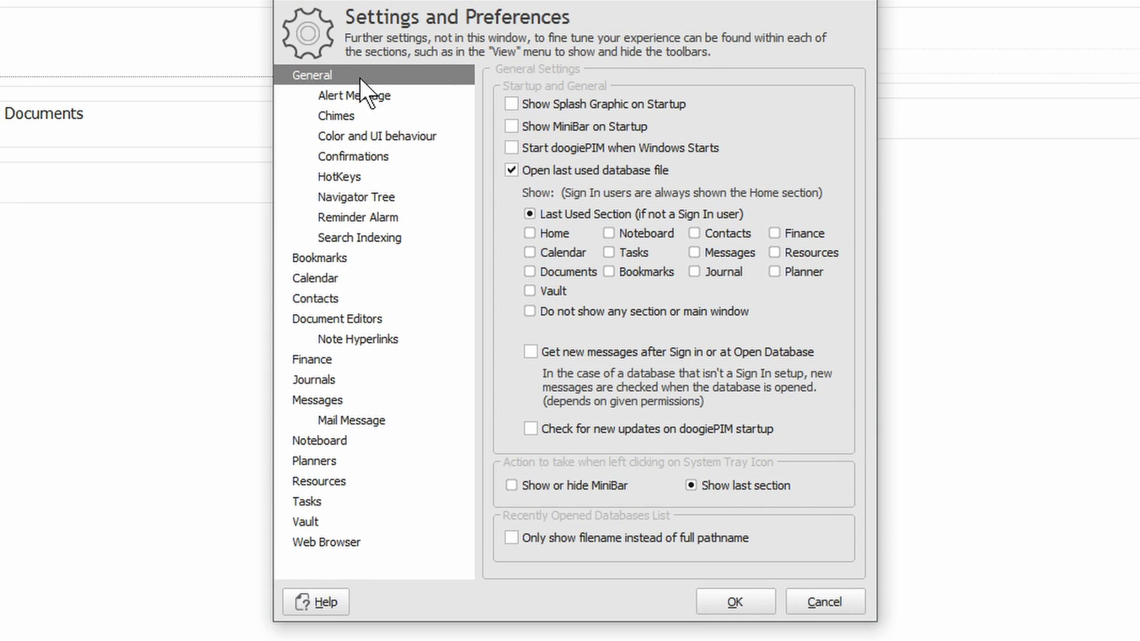
click(410, 139)
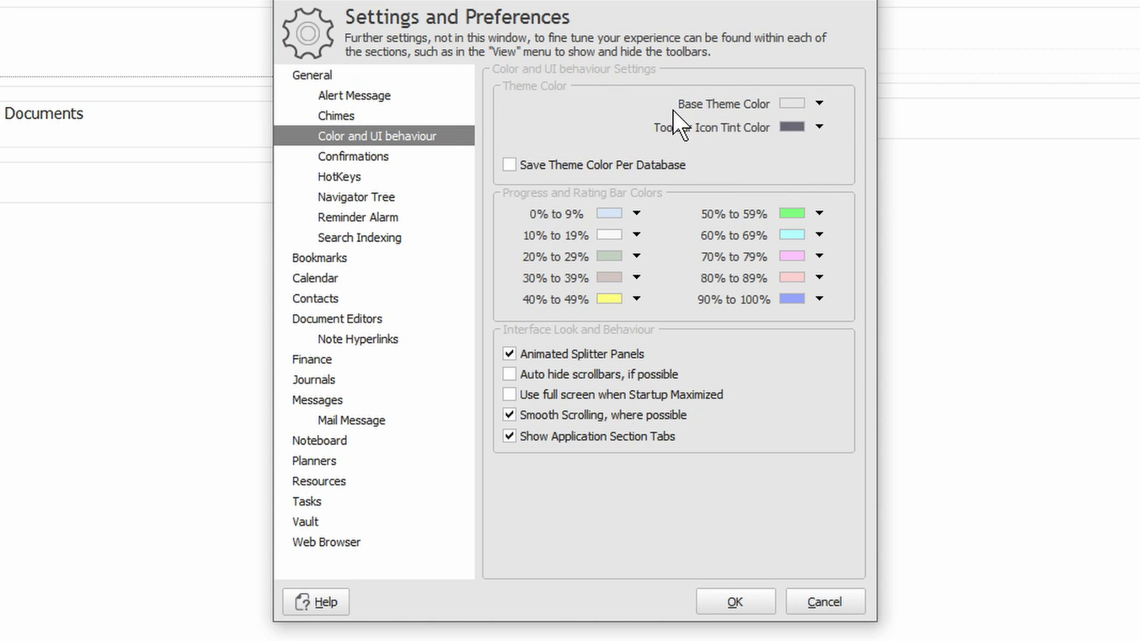
Step: Set the Base Theme Color to light yellow and the Toolbar Icon Tint Color to bright turquoise
click(821, 104)
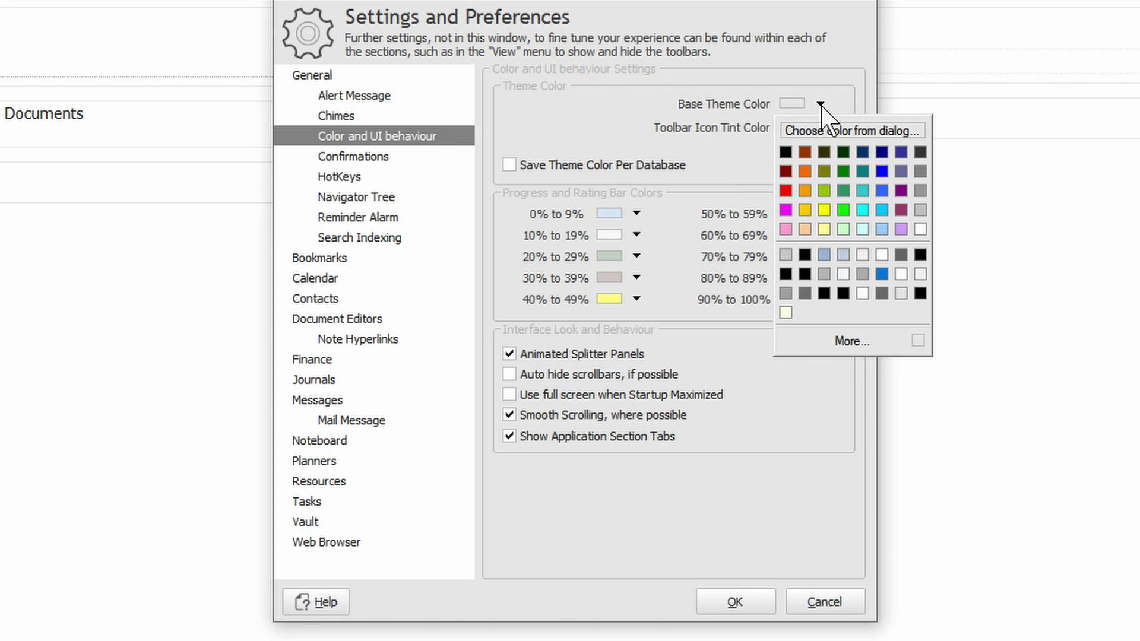
click(825, 229)
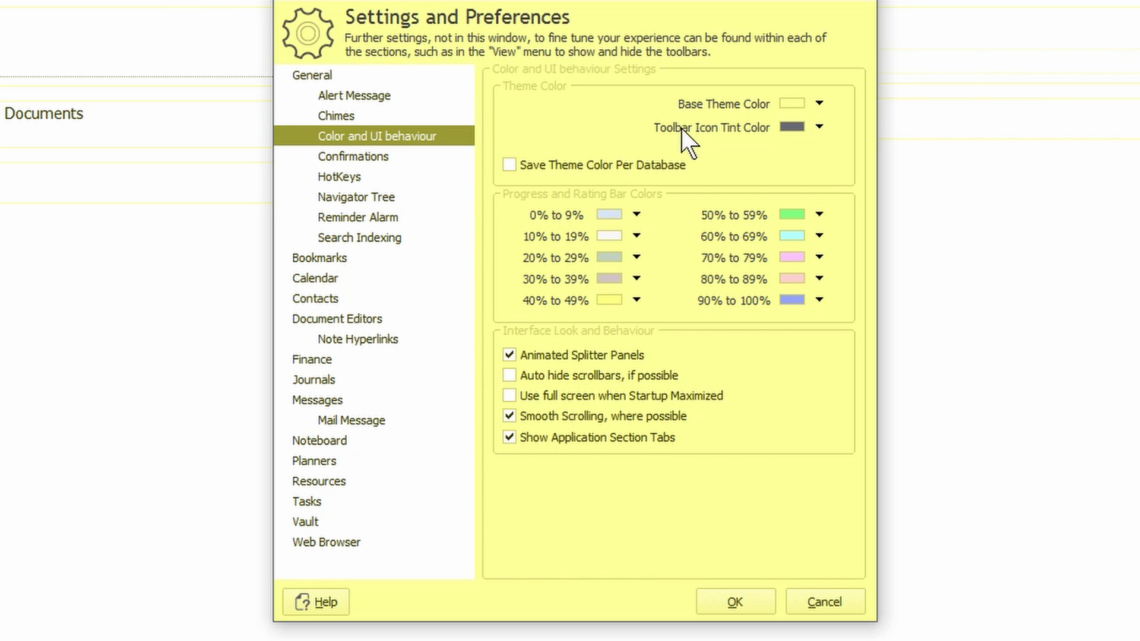
click(820, 127)
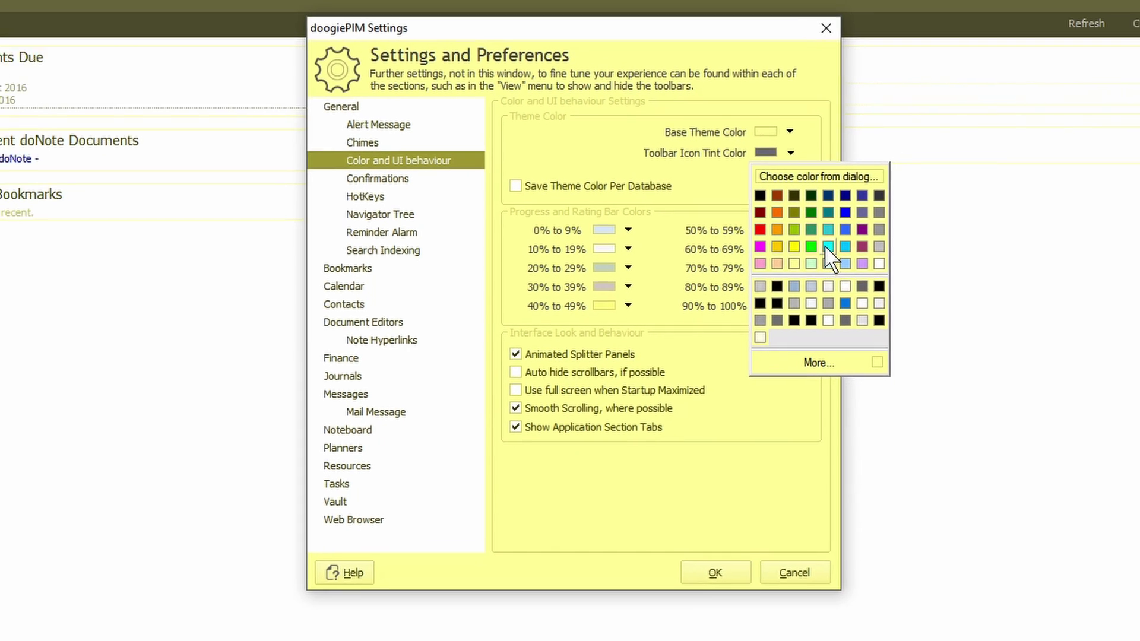
click(791, 262)
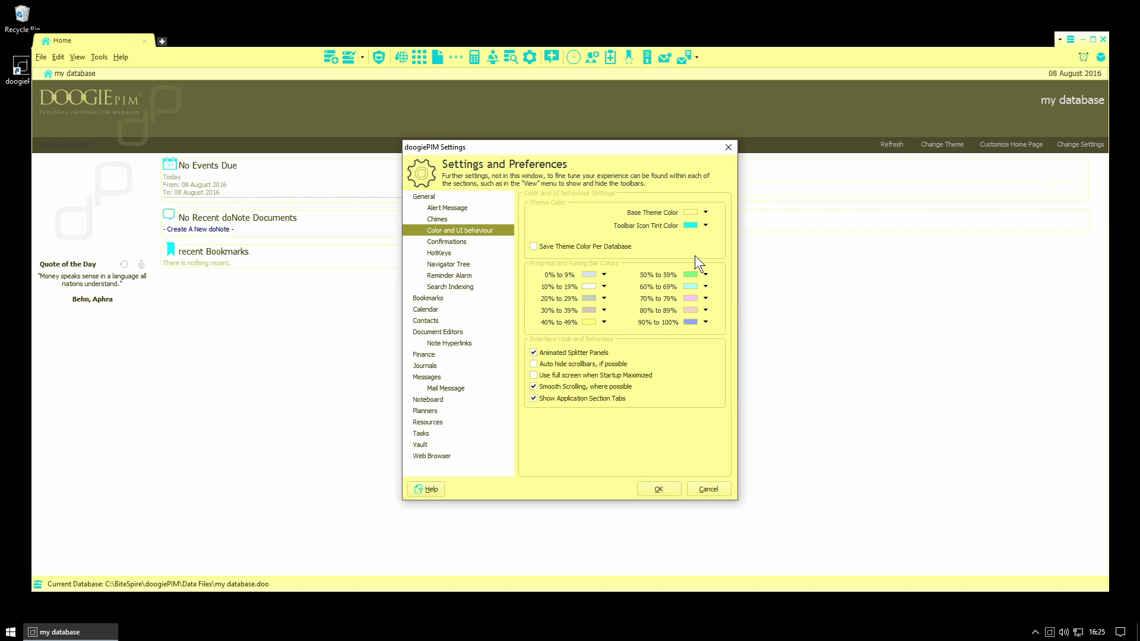
Step: Set the Toolbar Icon Tint Color to light green and the Base Theme Color to blue-grey
click(705, 226)
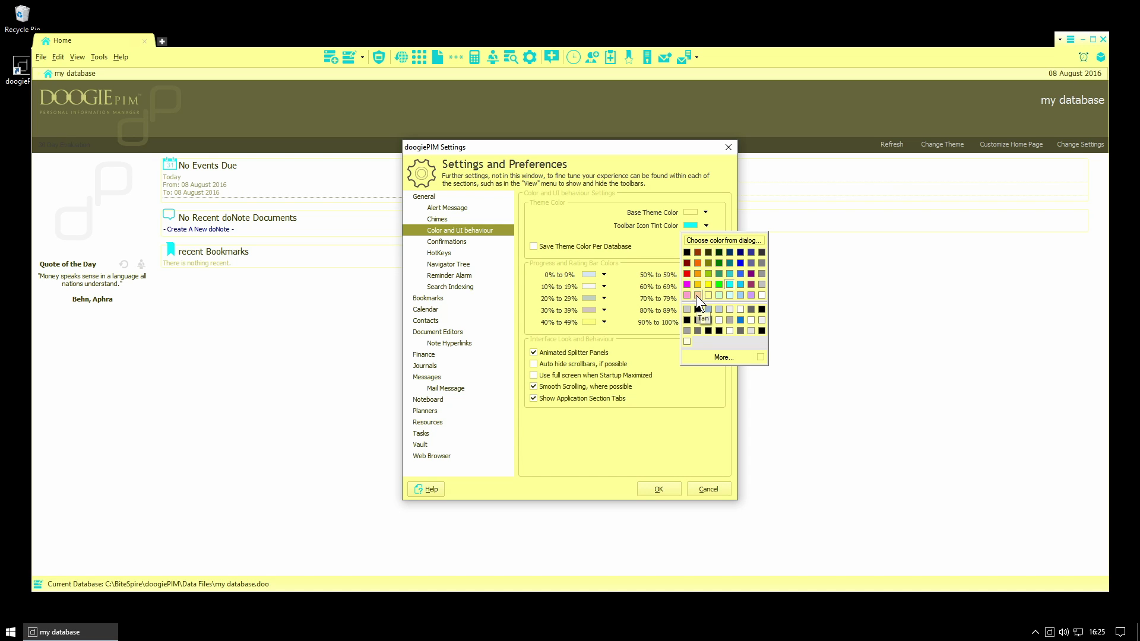
click(720, 295)
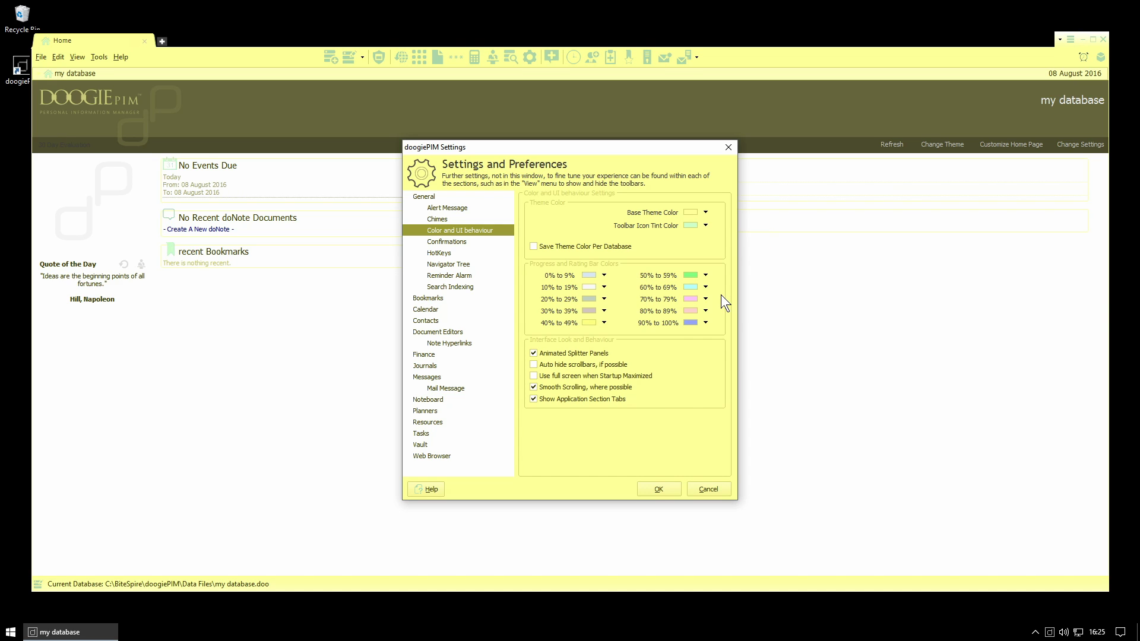
click(707, 212)
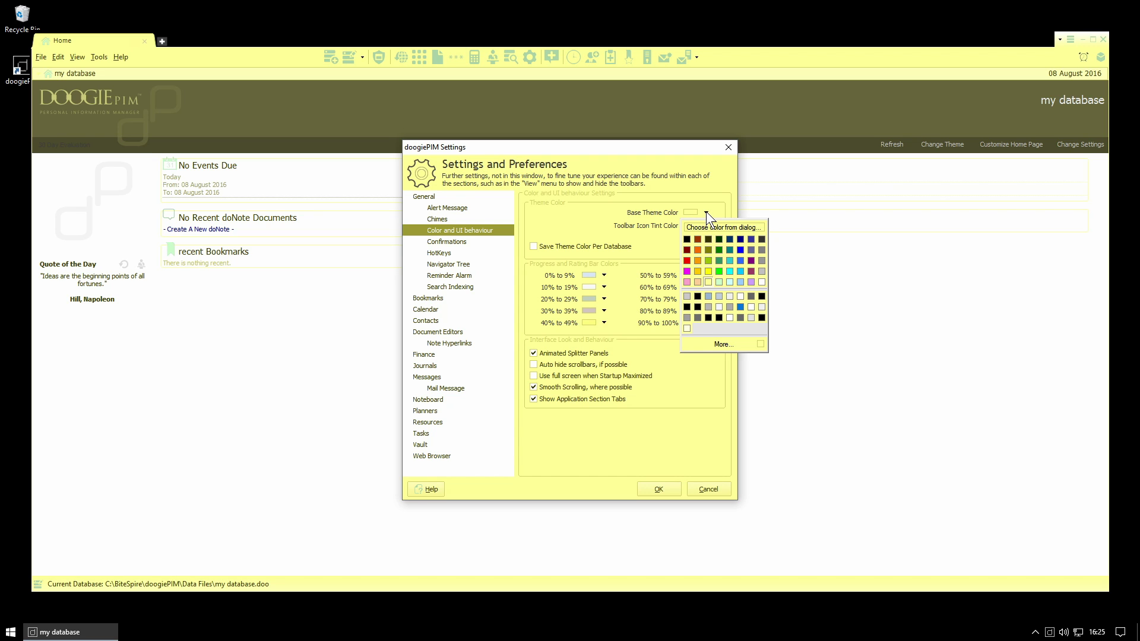
click(751, 249)
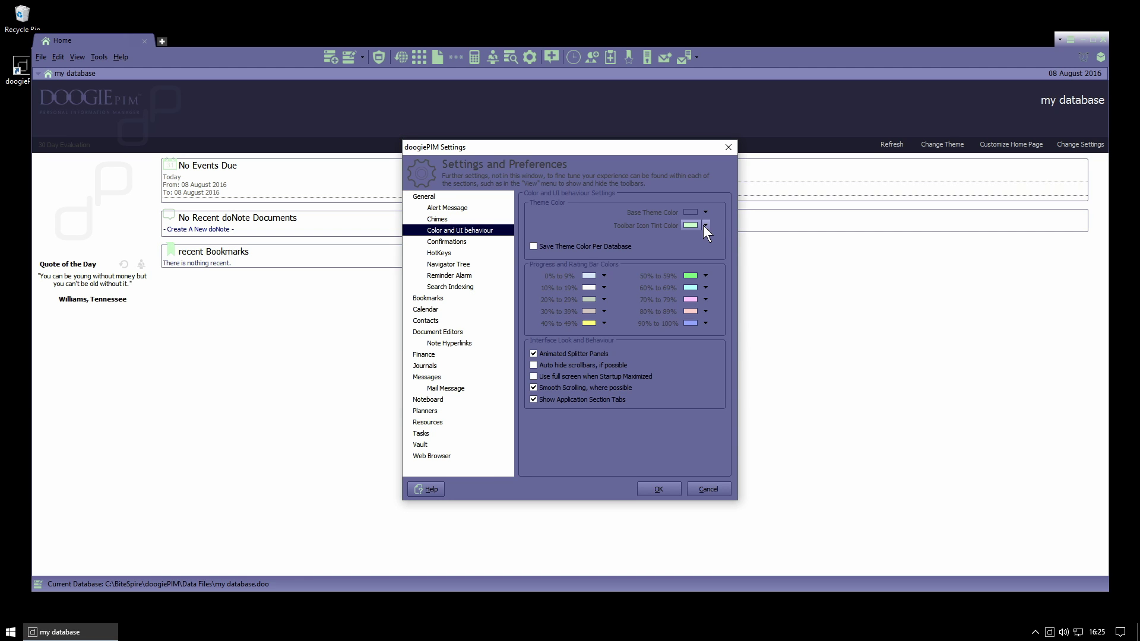
Step: Set the Base Theme Color to pale blue and the Toolbar Icon Tint Color to dark purple, and apply the settings
click(706, 212)
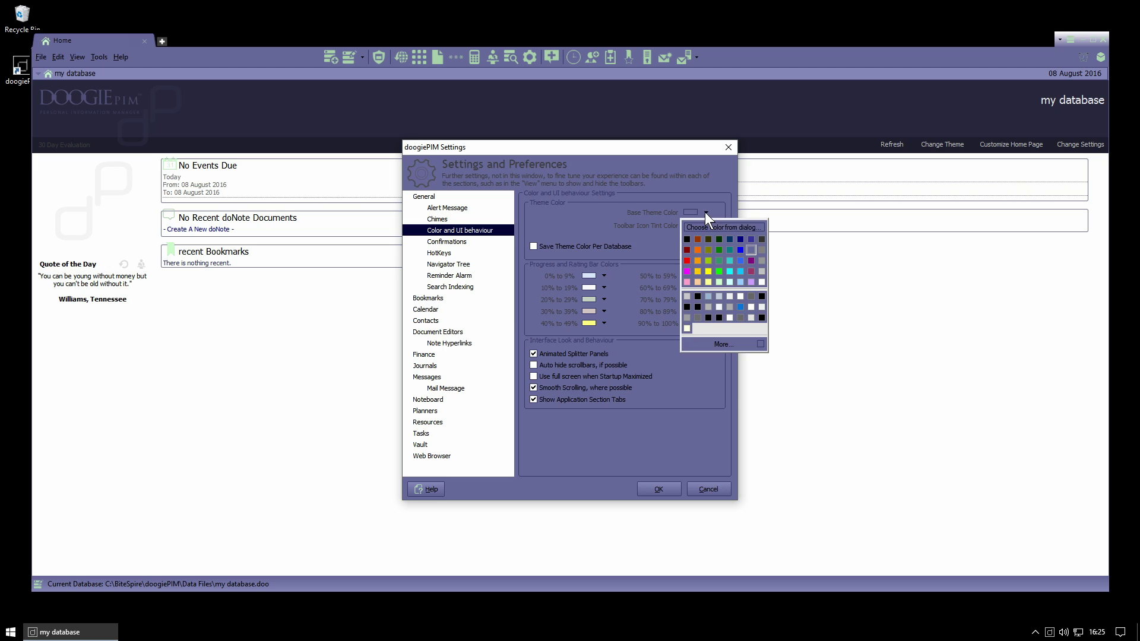
click(710, 295)
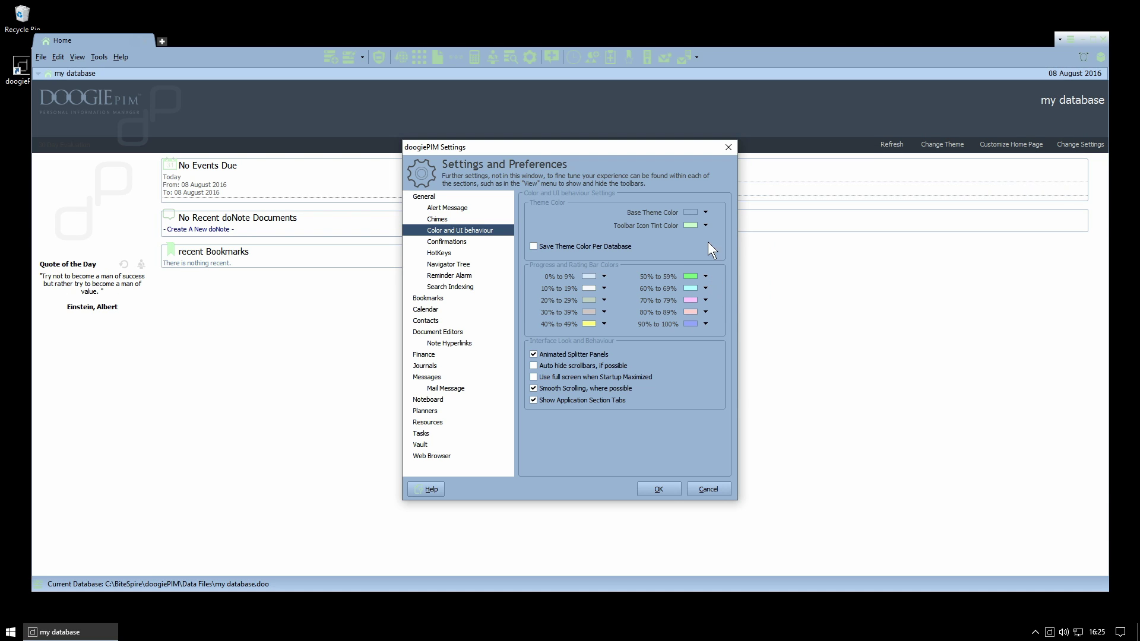
click(707, 225)
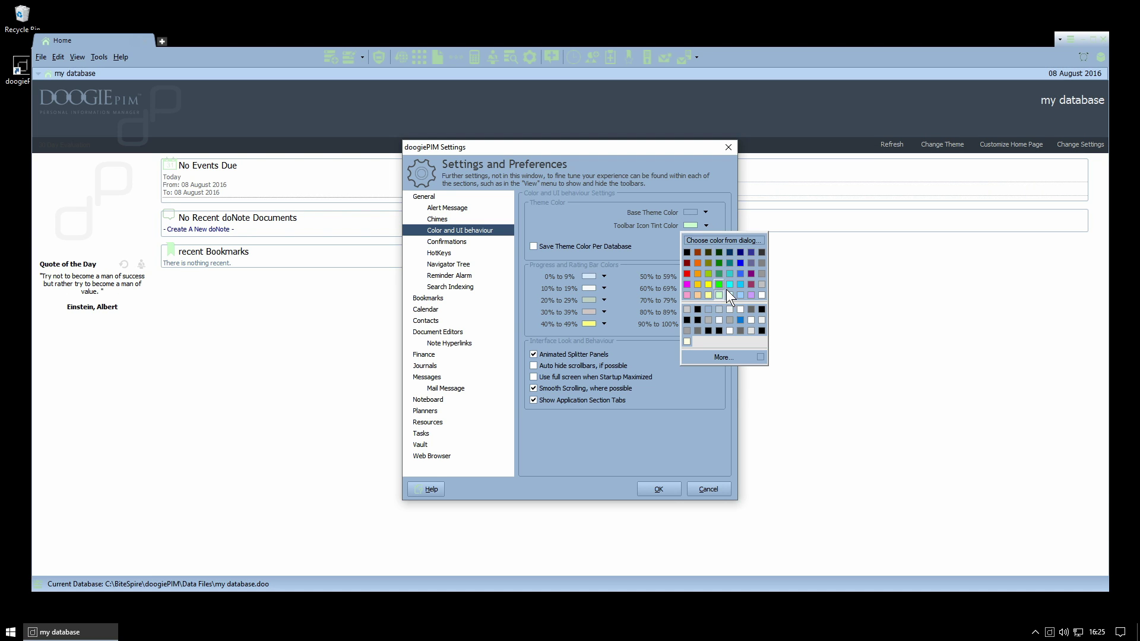
click(751, 263)
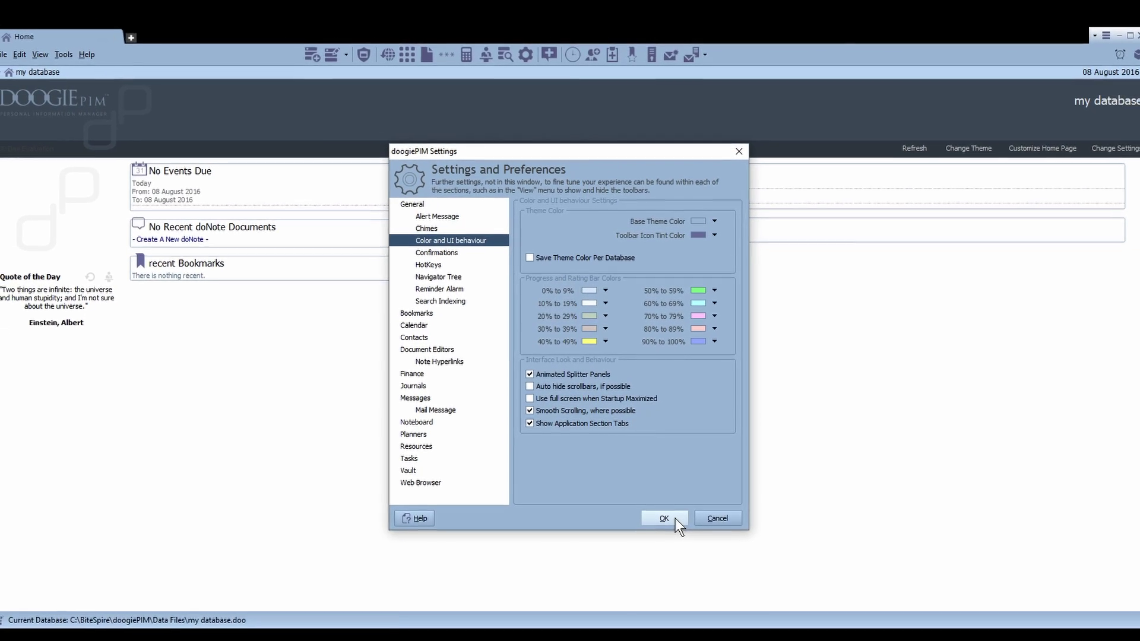
click(675, 518)
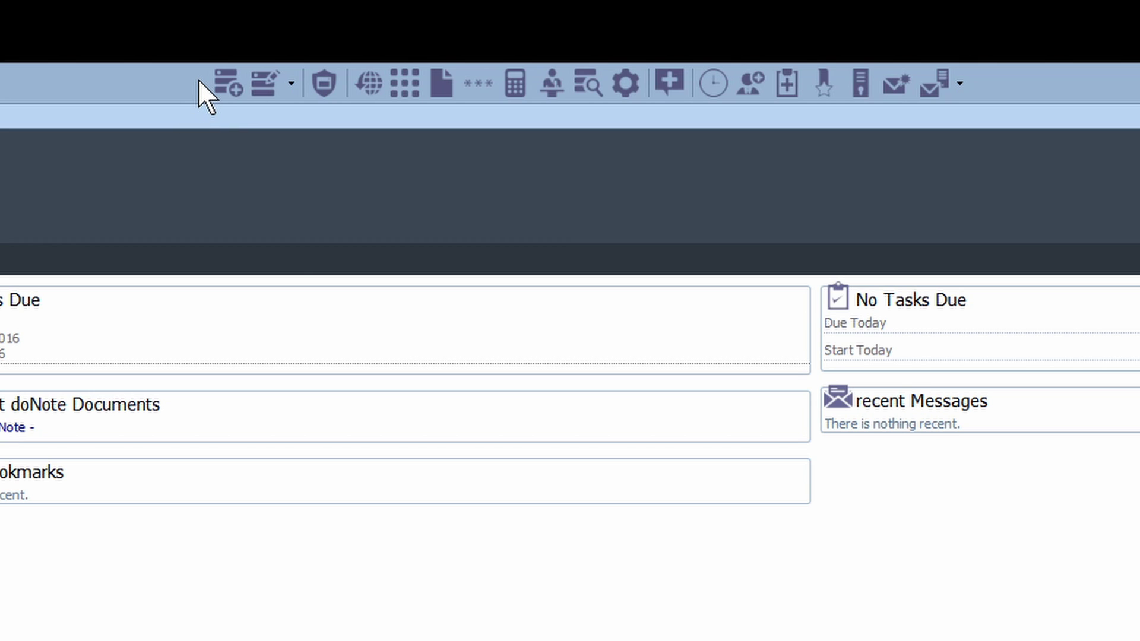
Step: Customise the main toolbar and hide its Create Database icon
right_click(216, 78)
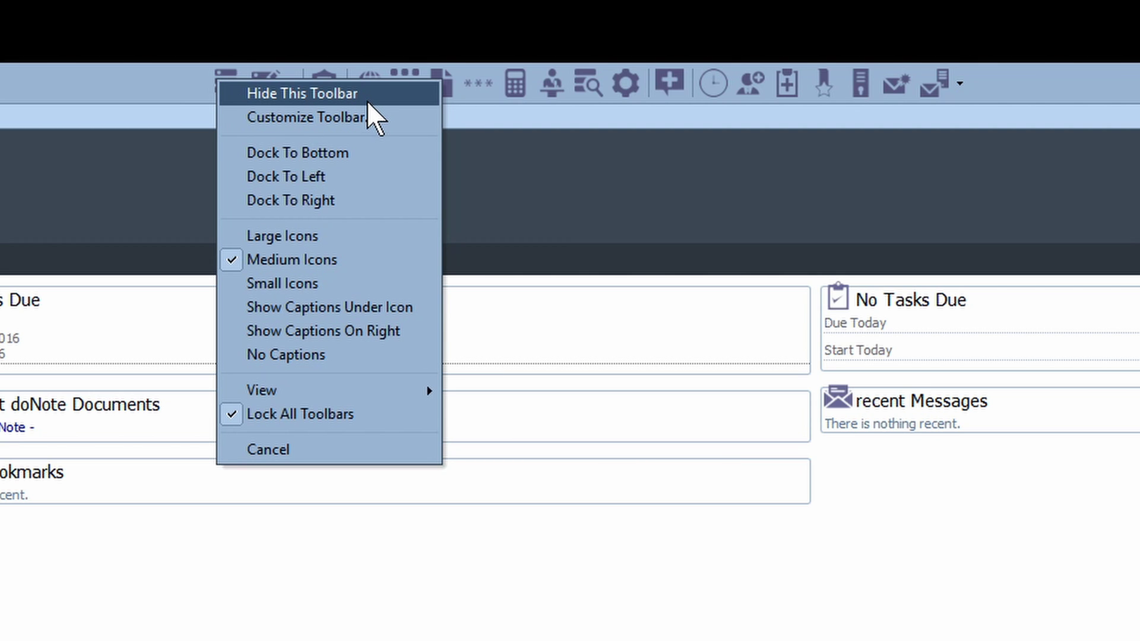
click(340, 119)
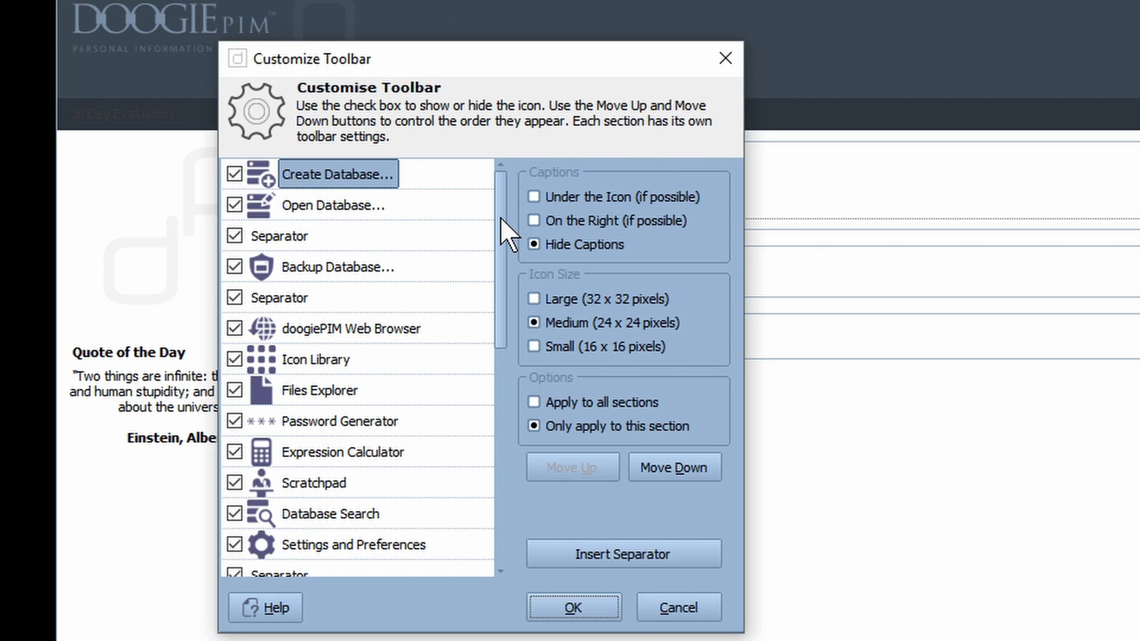
mouse_move(500, 218)
mouse_down()
mouse_move(497, 232)
mouse_move(496, 196)
mouse_up()
click(233, 174)
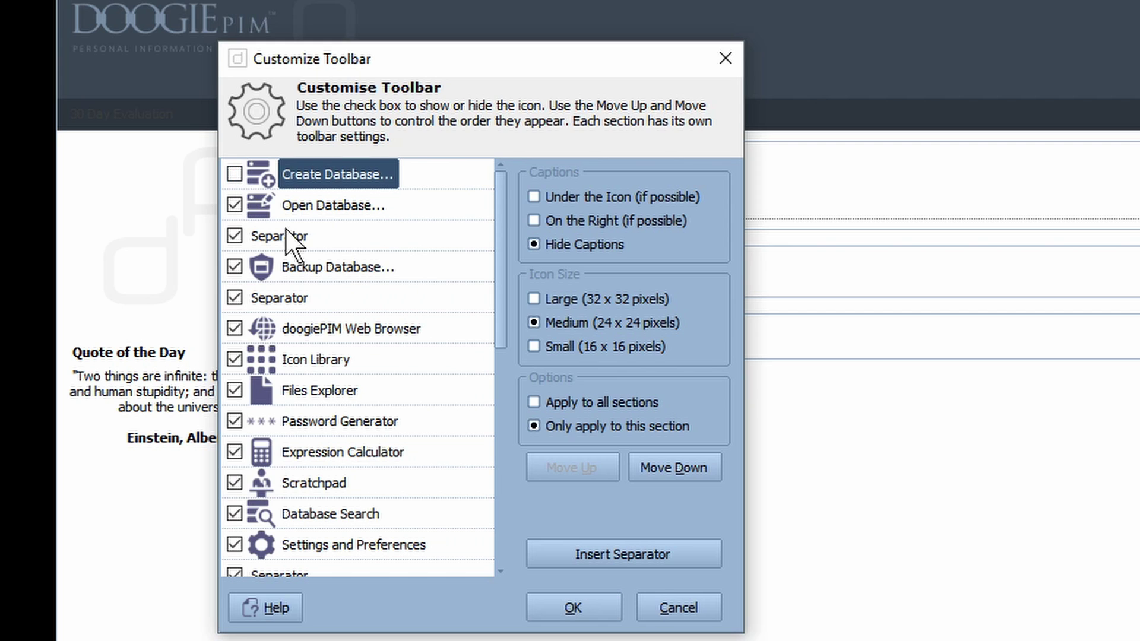
Step: Reorder the toolbar icons so that Backup Database comes first in the list
click(352, 208)
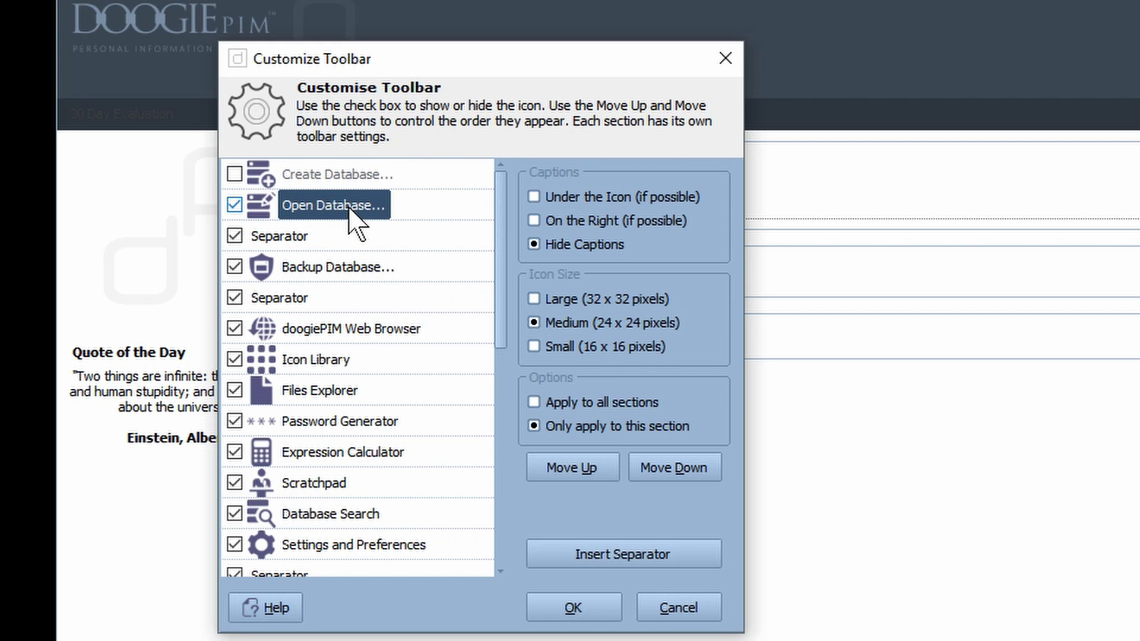
click(406, 271)
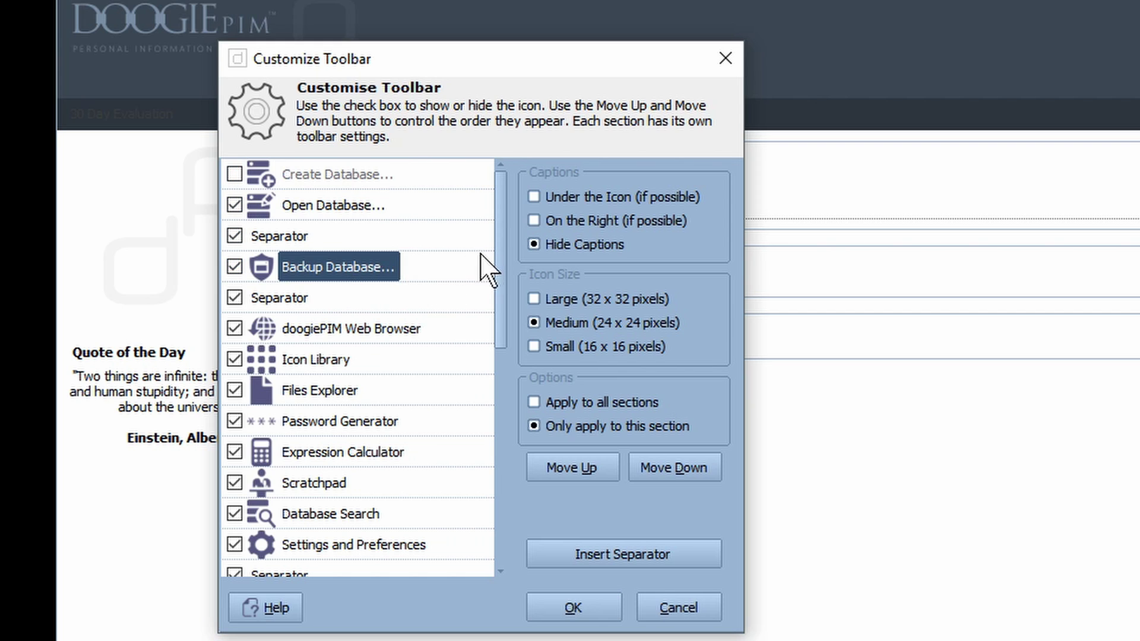
drag(500, 232, 496, 210)
click(594, 466)
click(594, 467)
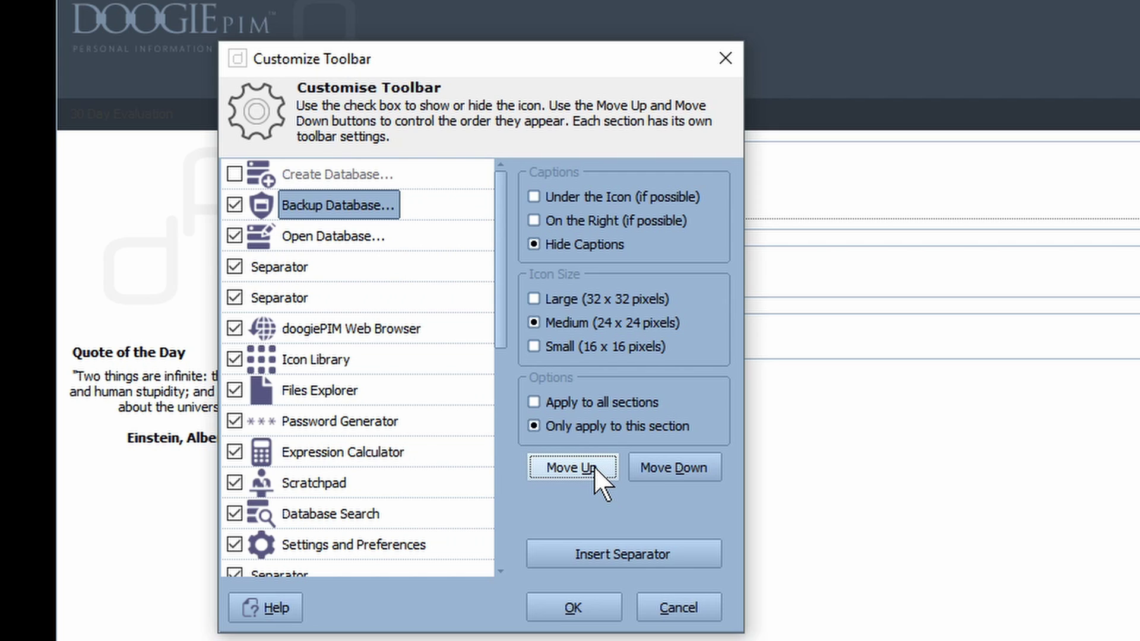
click(594, 467)
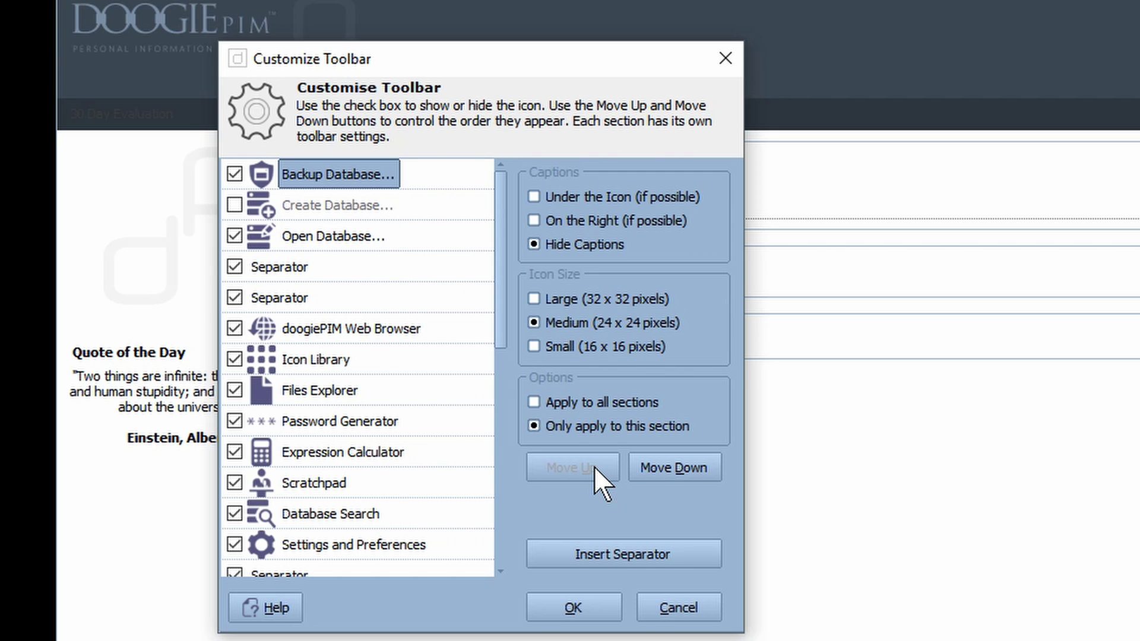
Step: Set the toolbar layout to apply to all sections
click(575, 401)
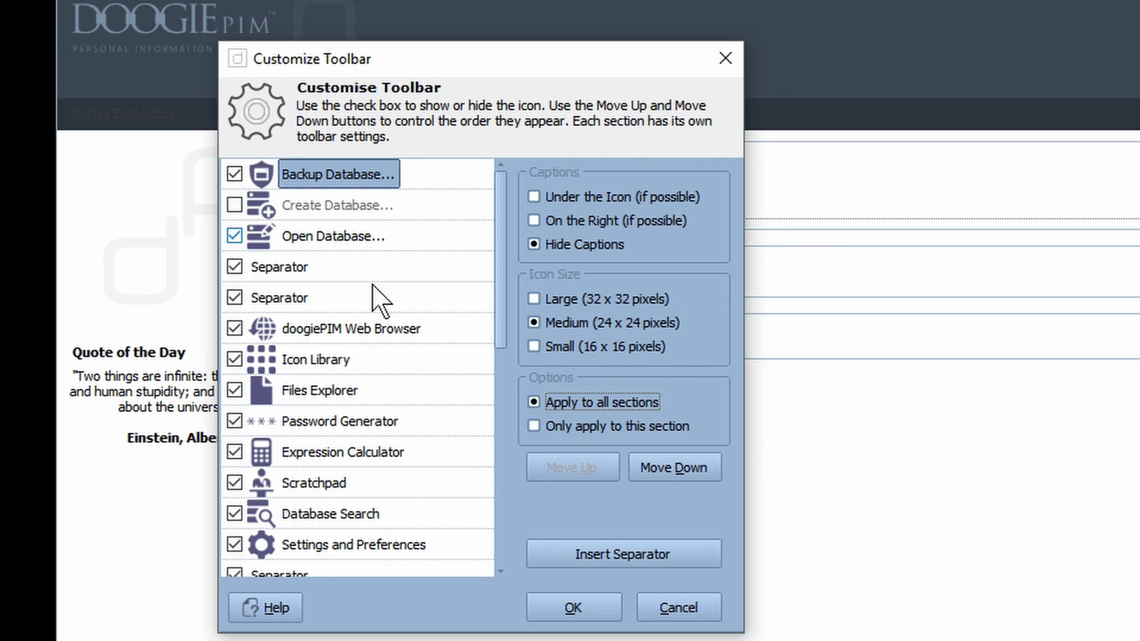
click(603, 425)
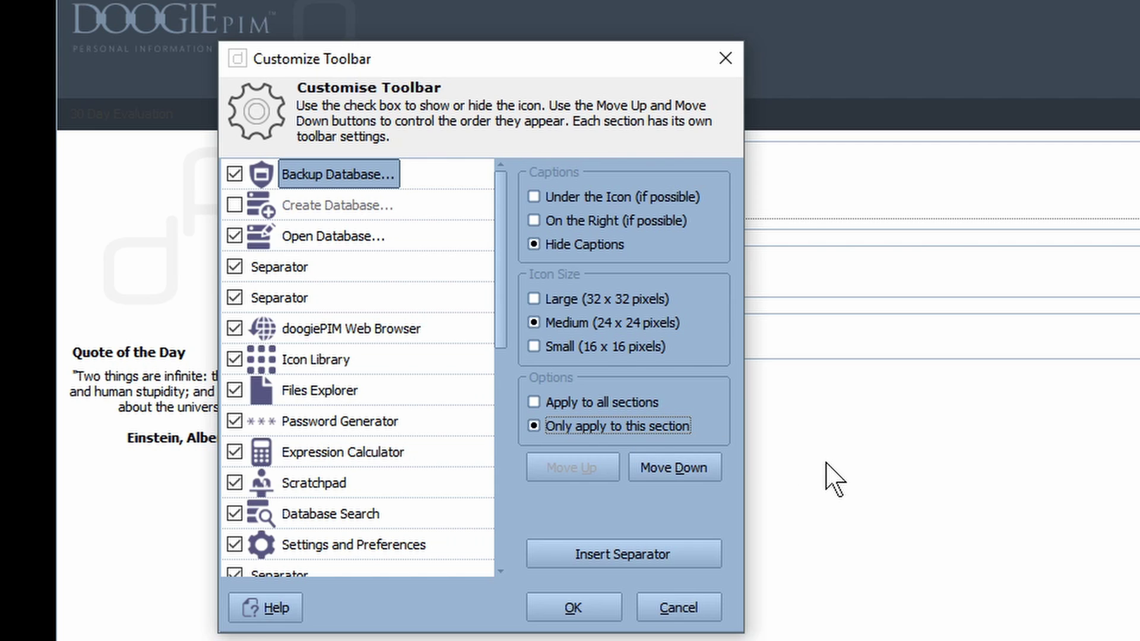
click(625, 402)
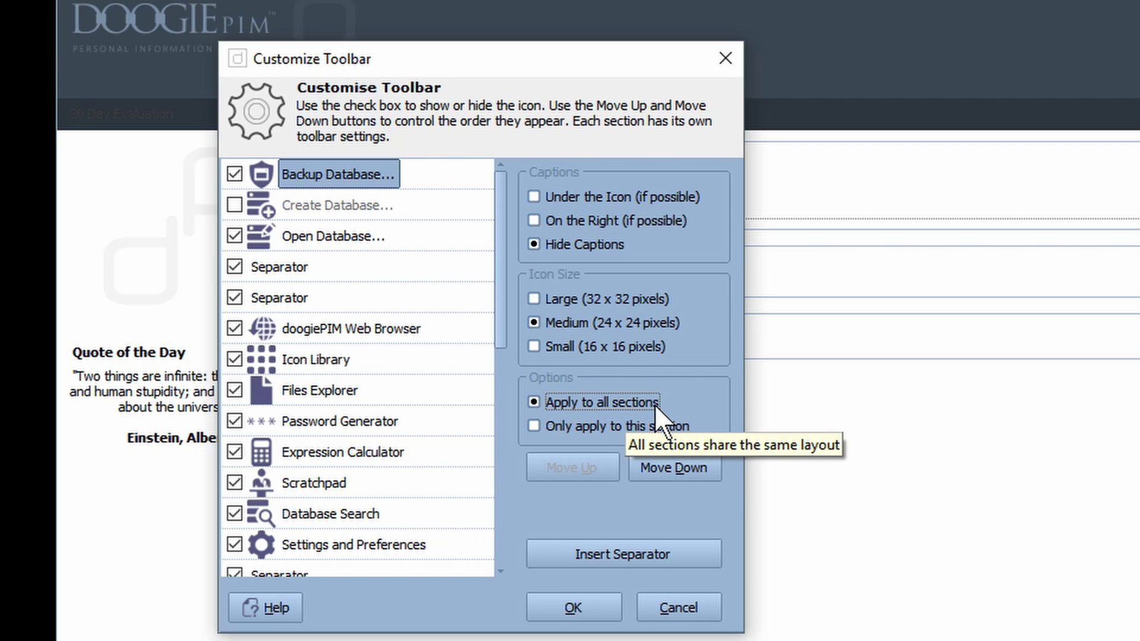
Step: Try the available toolbar icon sizes, choose Small (16 x 16 pixels), and apply the toolbar customisation
click(607, 298)
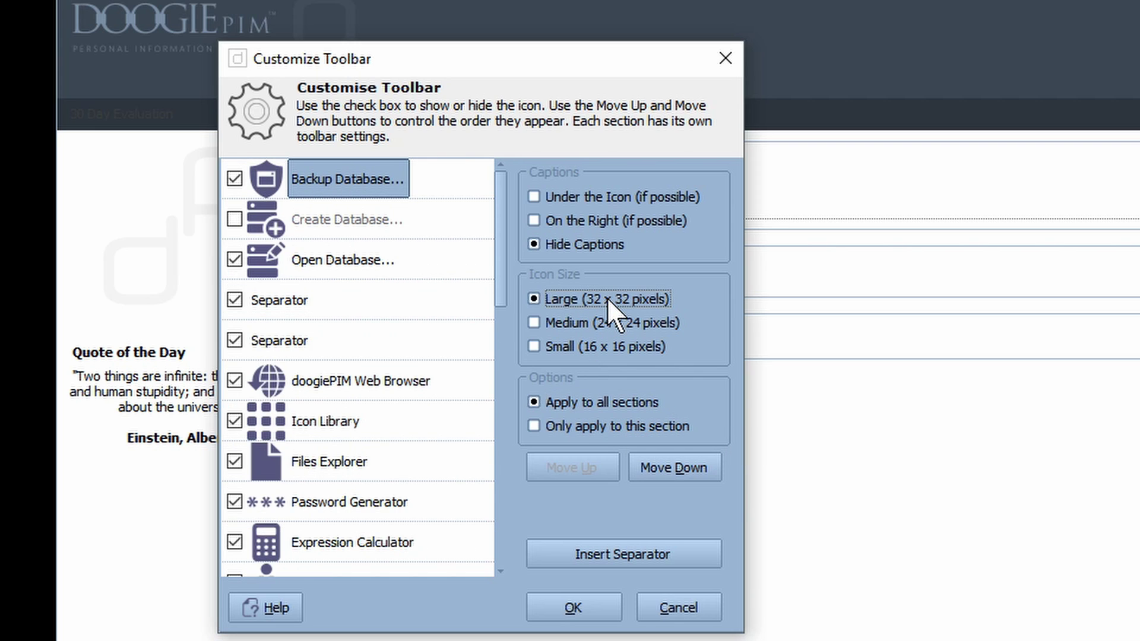
click(572, 344)
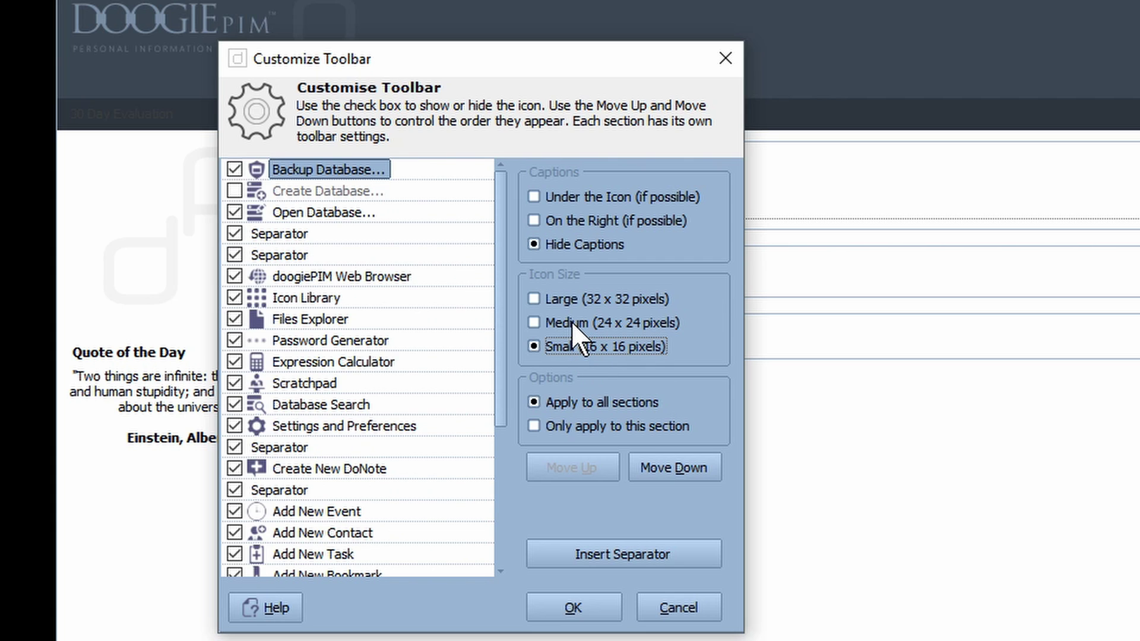
click(572, 322)
click(568, 346)
click(594, 605)
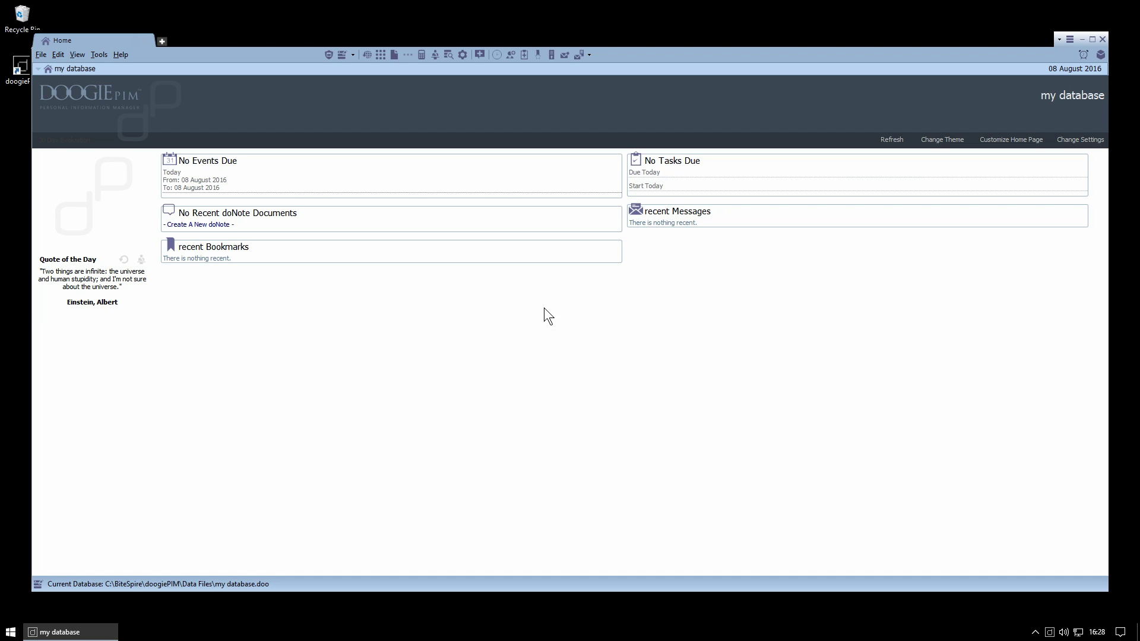
Step: Try to show the Sections Toolbar in the Home section
click(77, 55)
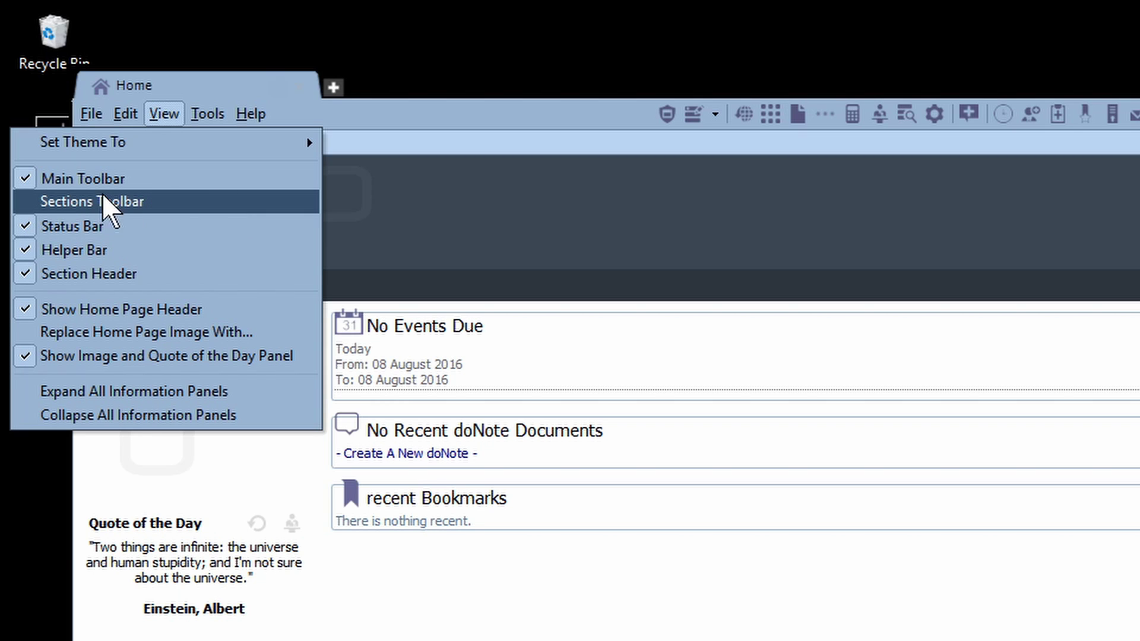
click(168, 202)
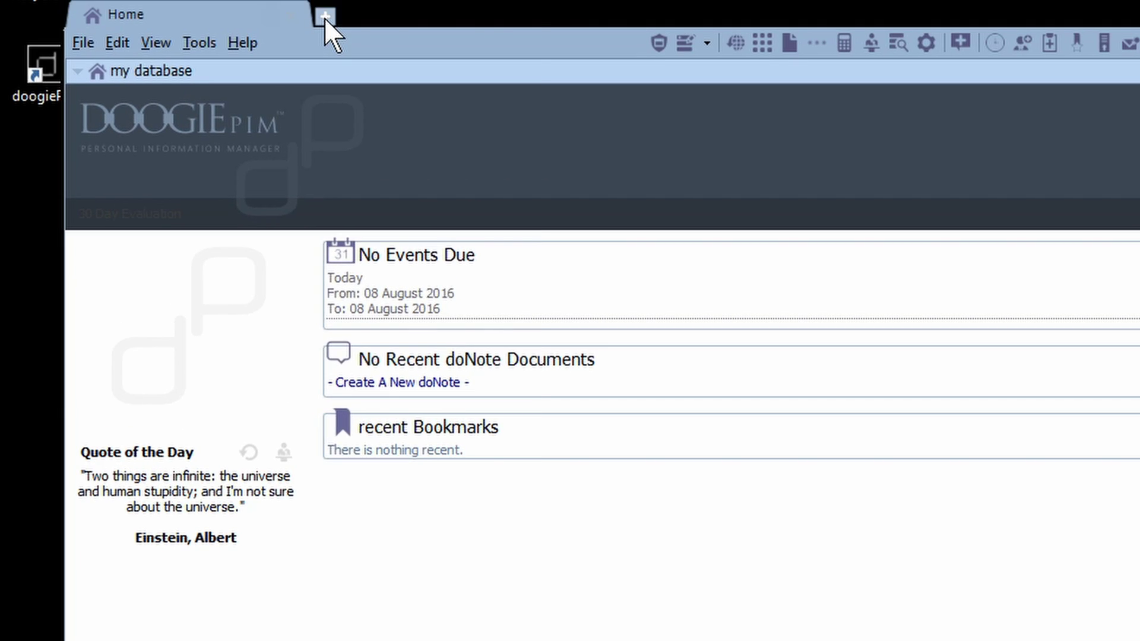
Step: Open the Tasks section in a new tab and show its Navigator Toolbar
click(325, 17)
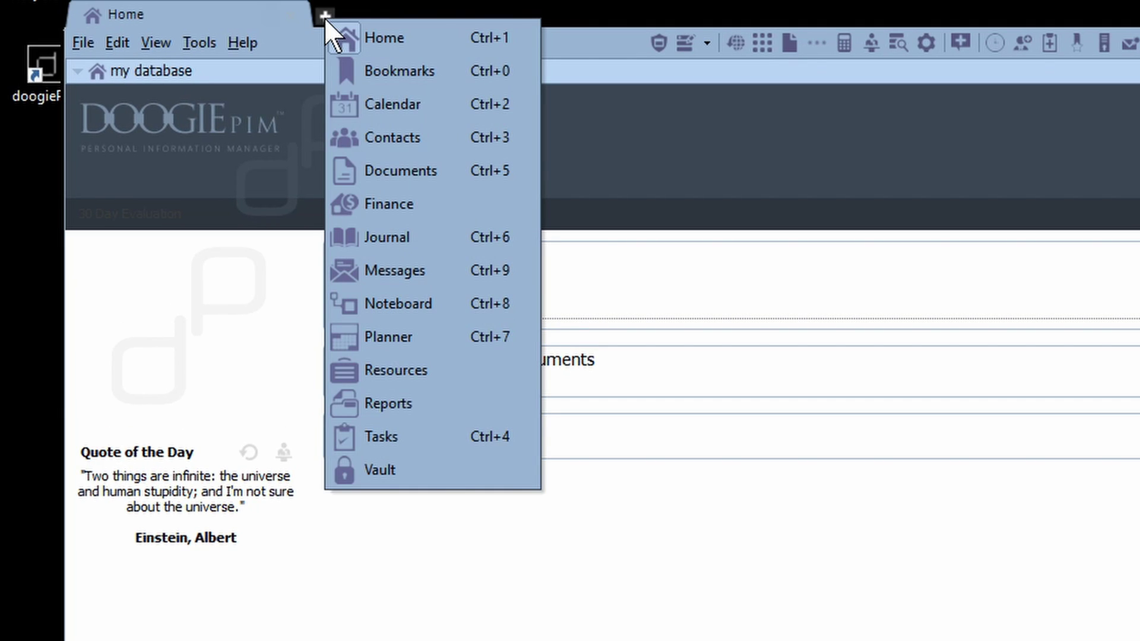
click(397, 438)
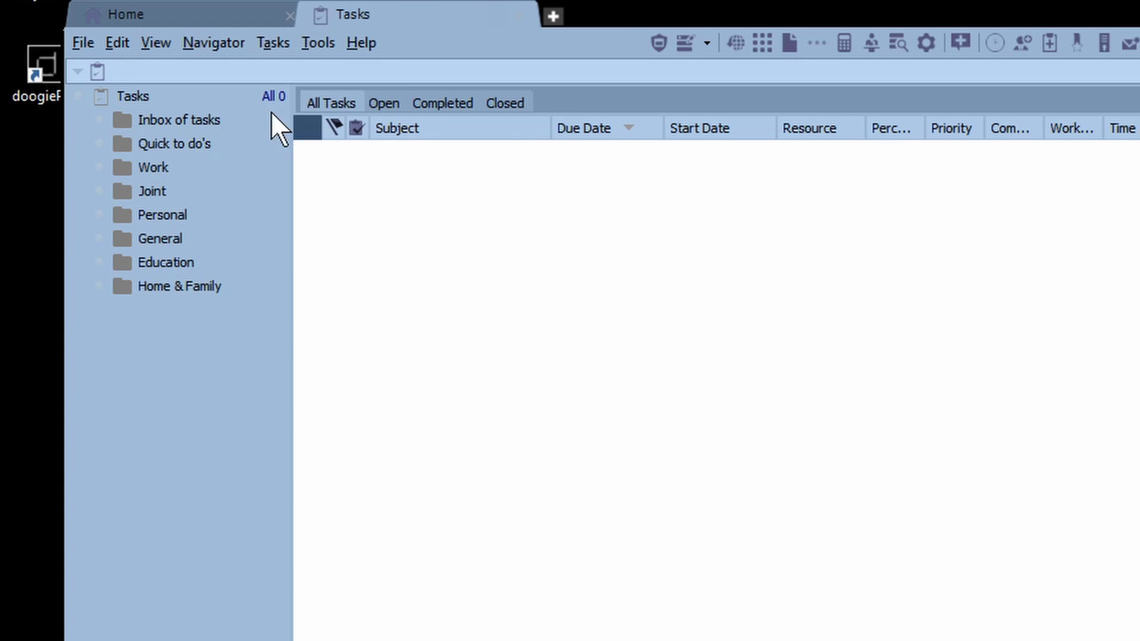
click(153, 42)
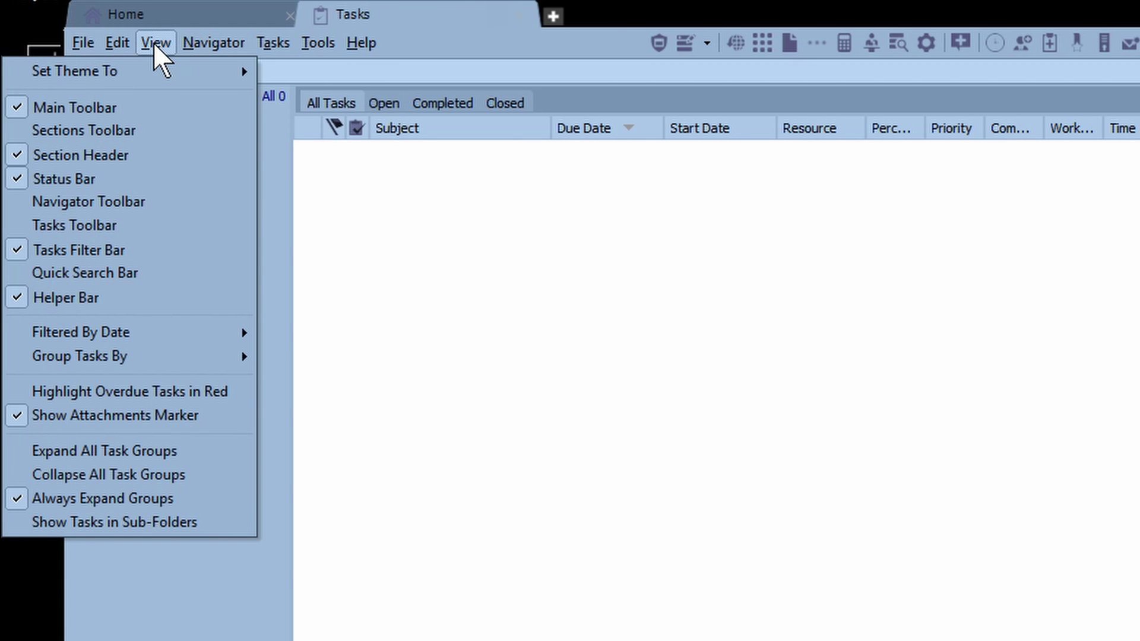
click(133, 197)
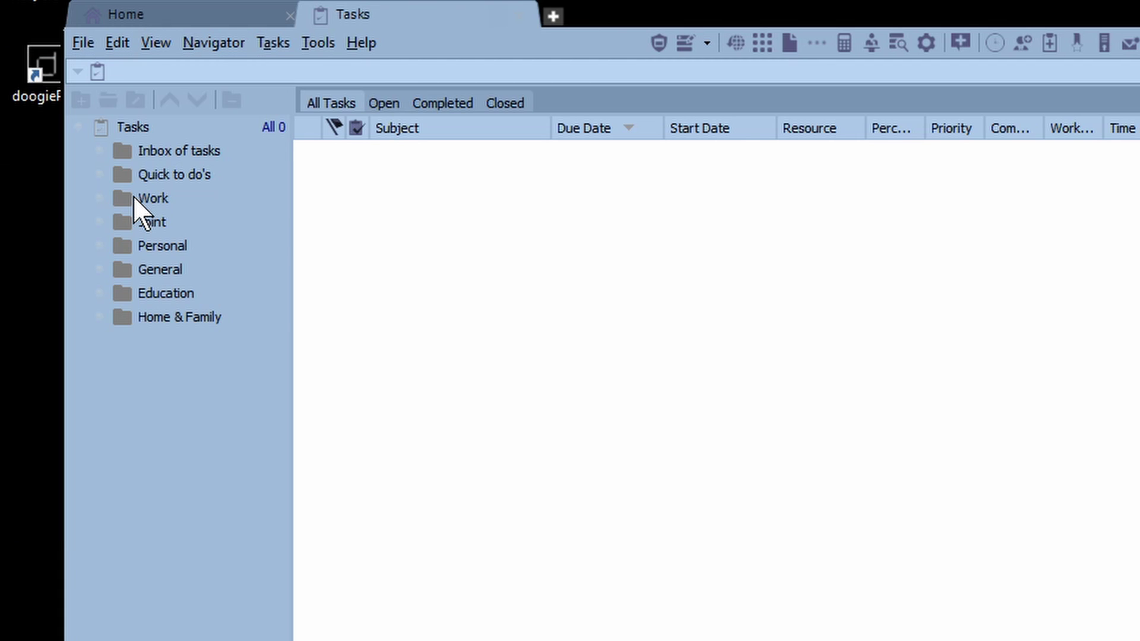
Step: Select the Inbox of tasks folder and show the Tasks Toolbar in the Tasks section
click(170, 153)
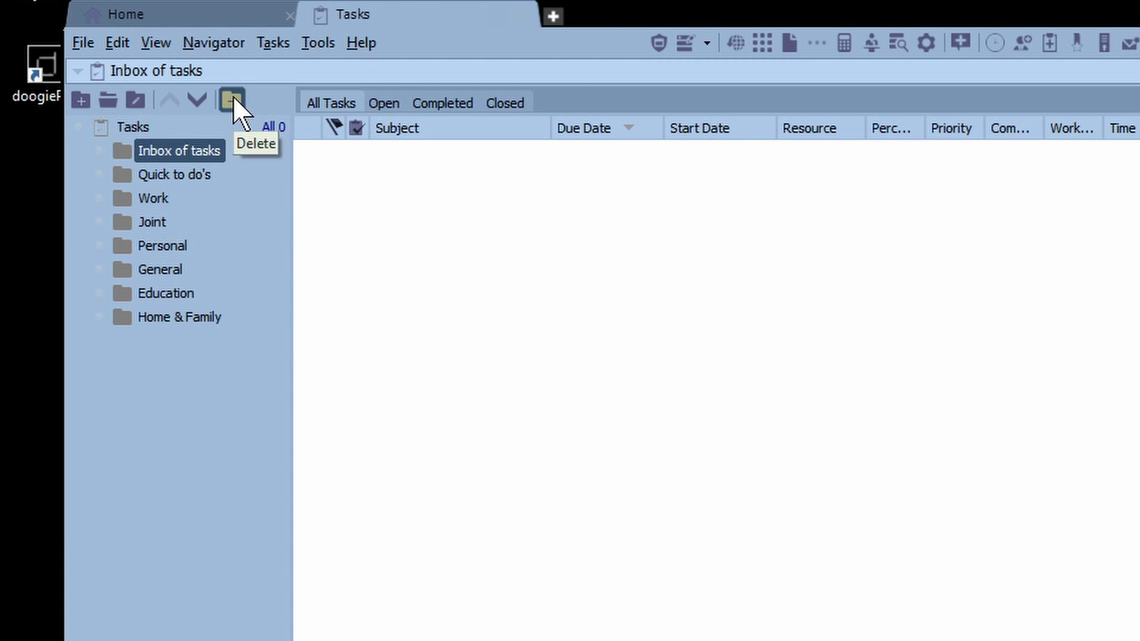
click(156, 44)
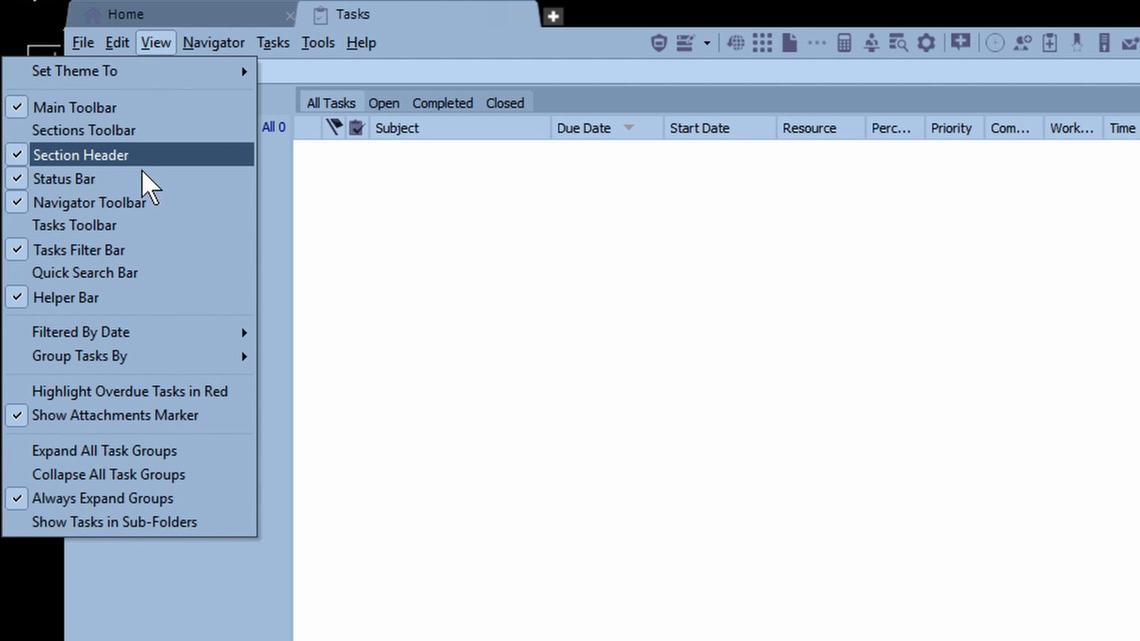
click(118, 224)
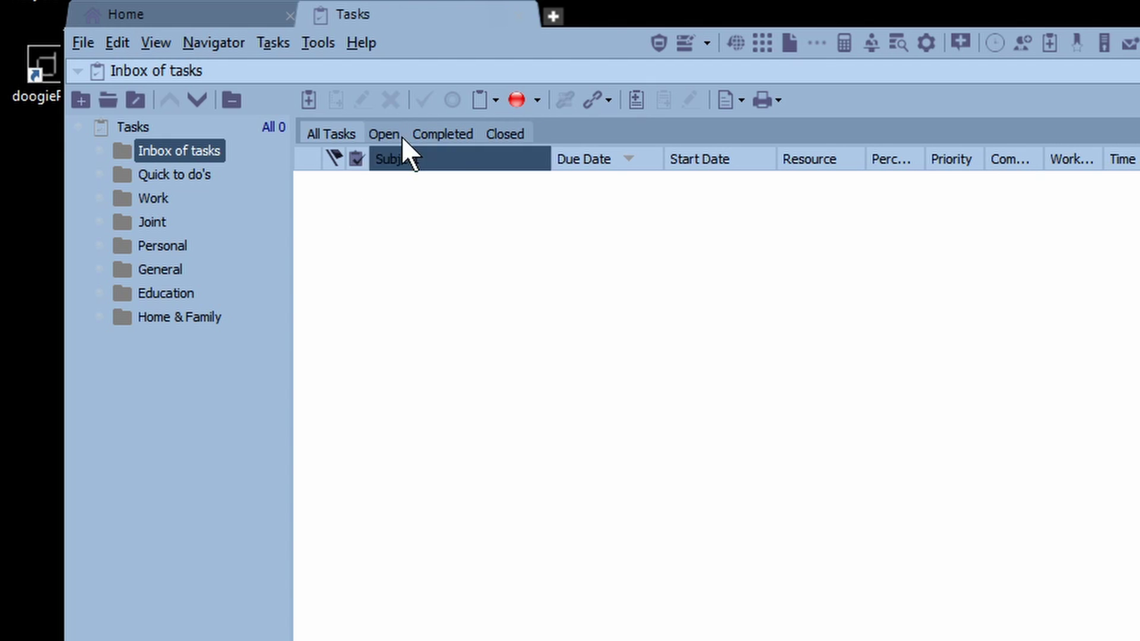
Step: Unlock all toolbars and move the Tasks Toolbar up into the row of the Main Toolbar
right_click(416, 96)
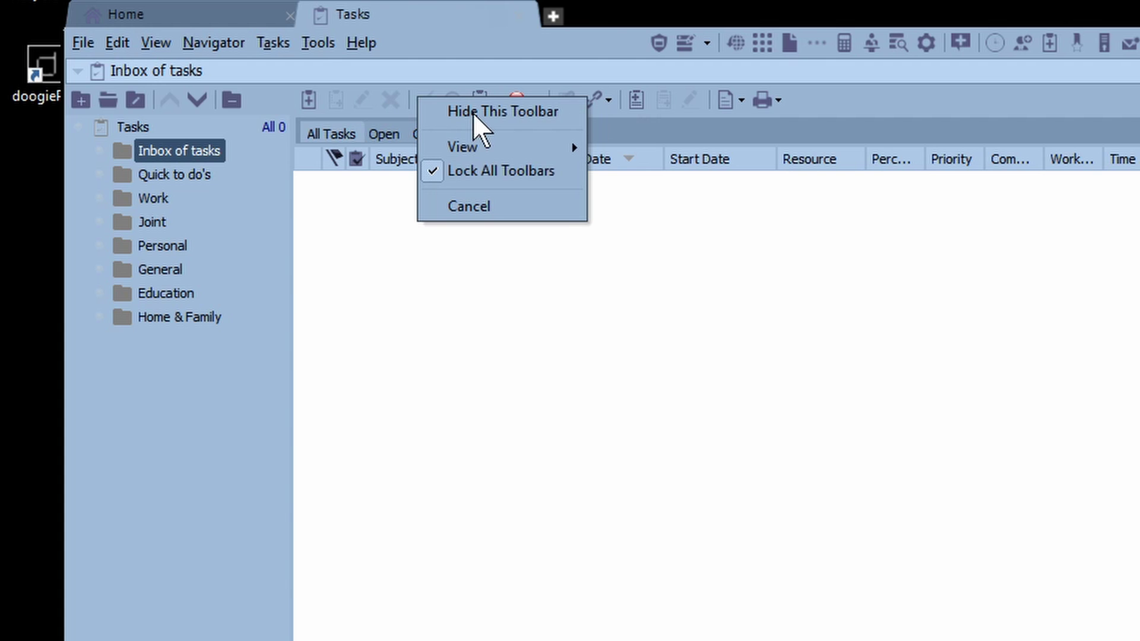
click(474, 170)
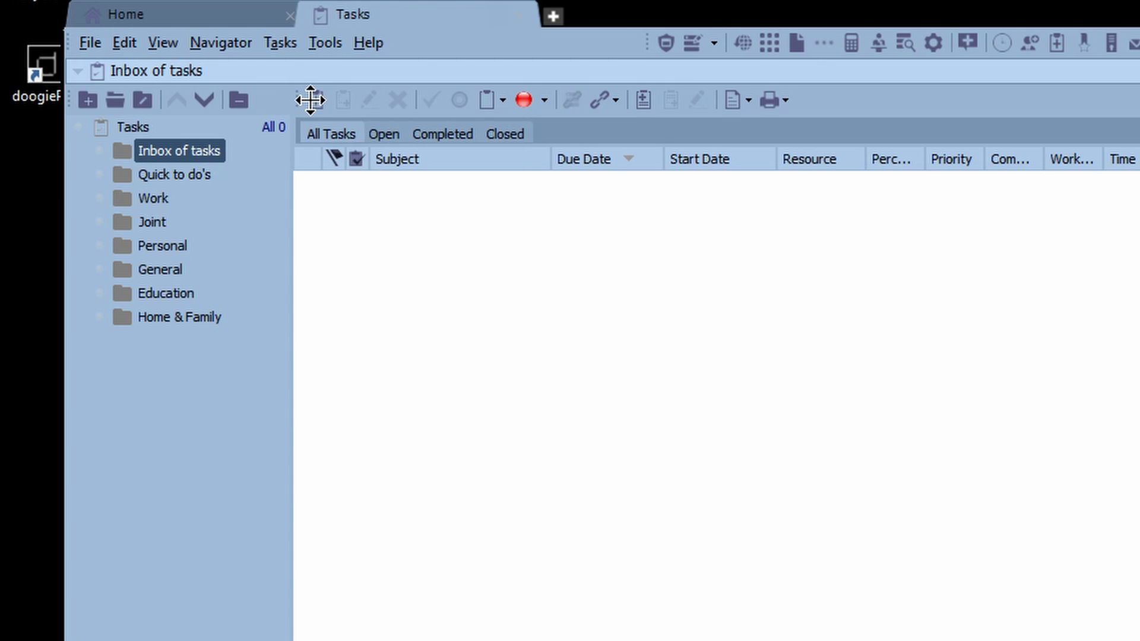
drag(351, 101, 882, 41)
Step: Dock the Main Toolbar vertically along the window's left edge and lock all toolbars
drag(1068, 41, 53, 502)
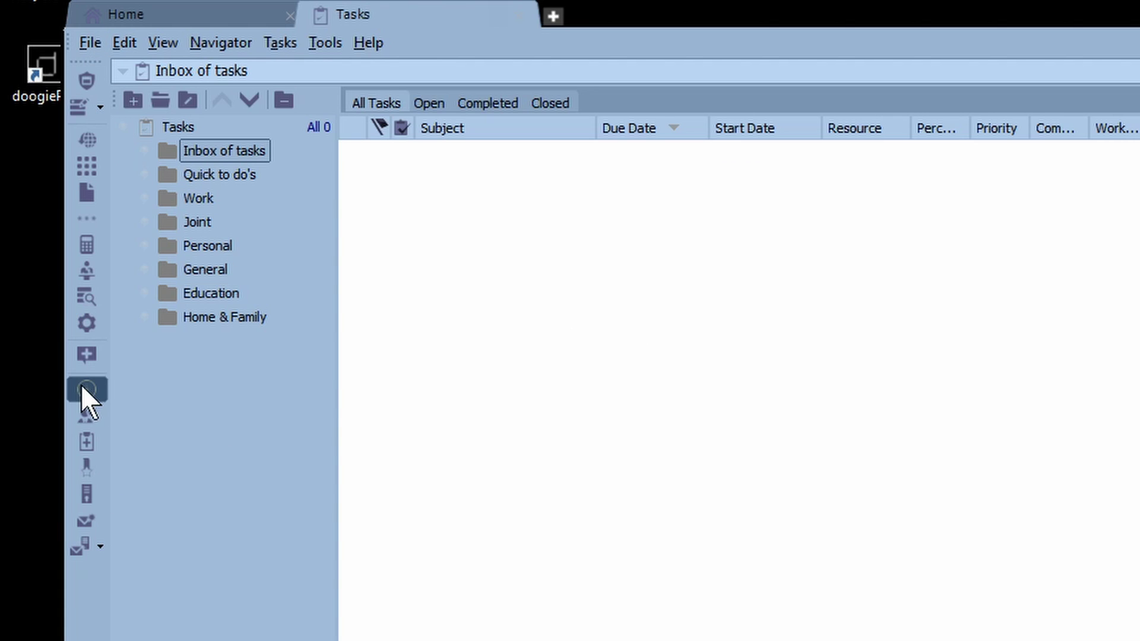
right_click(85, 224)
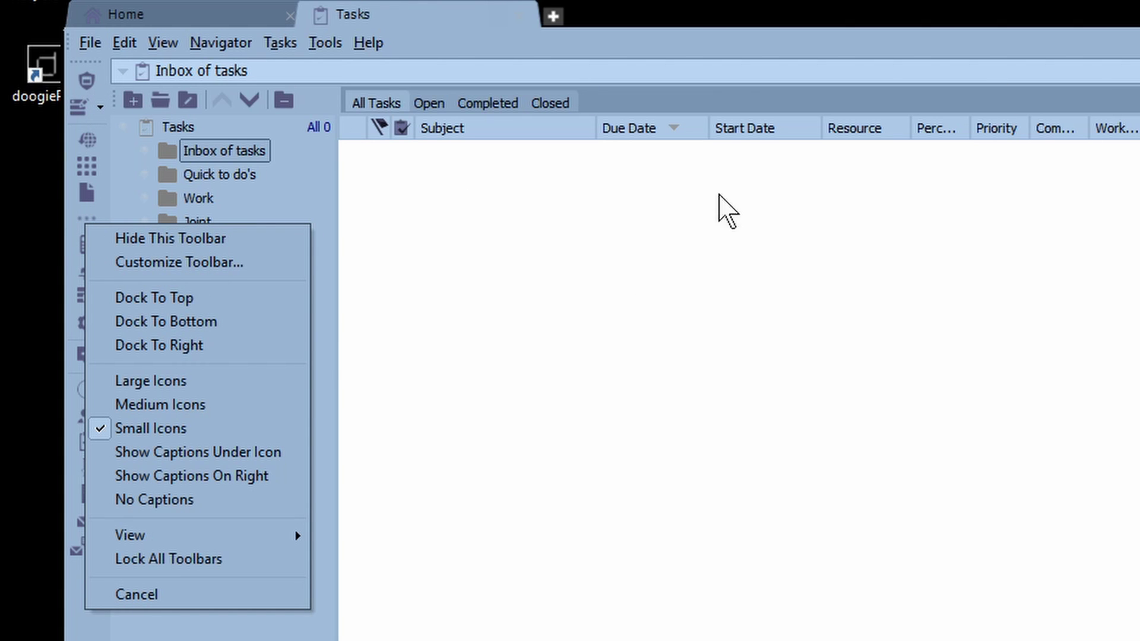
click(191, 560)
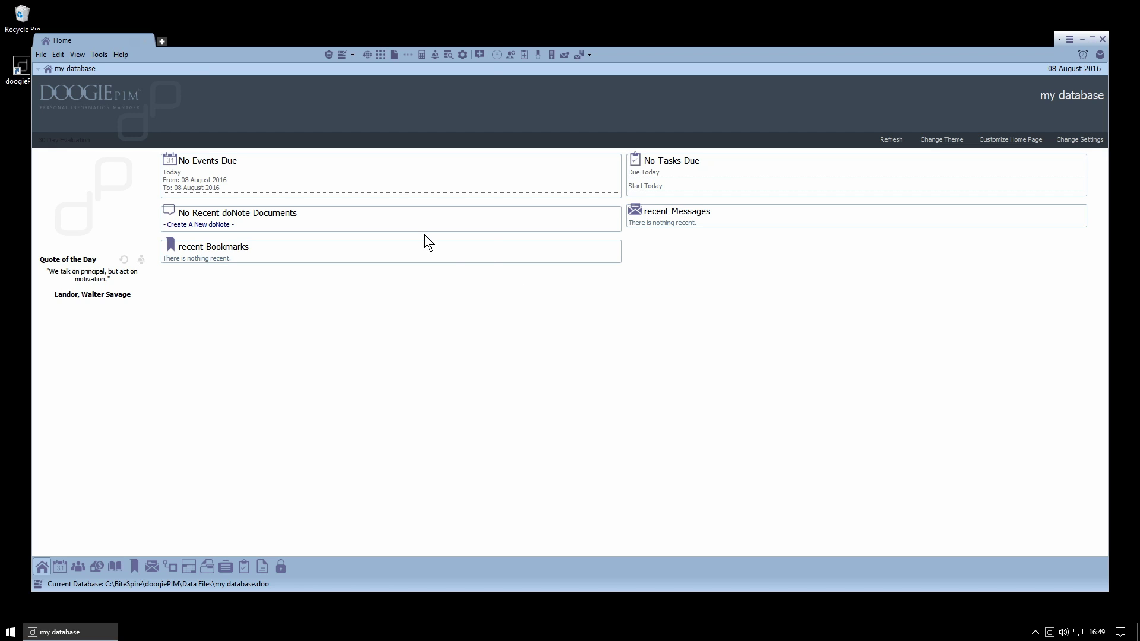
click(161, 41)
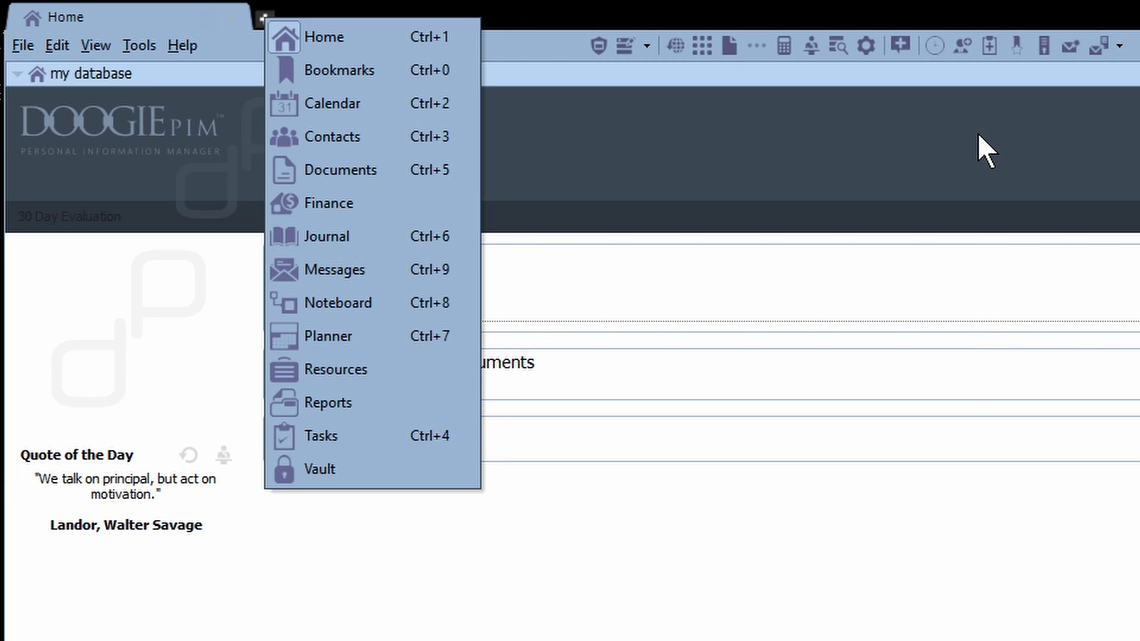
click(978, 133)
click(675, 45)
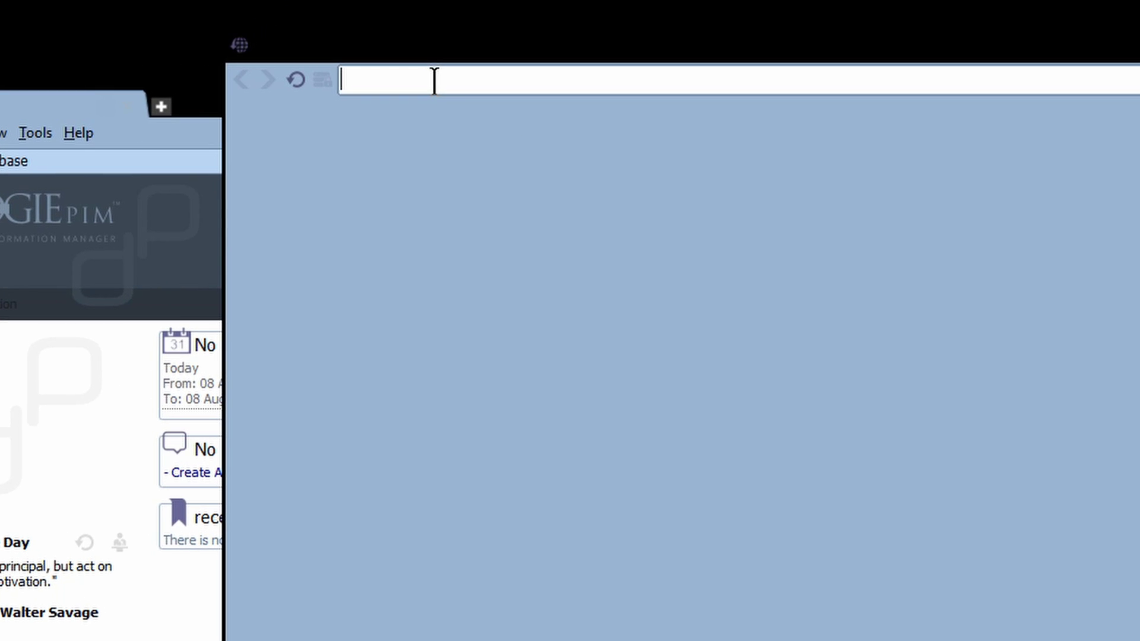
text(https:)
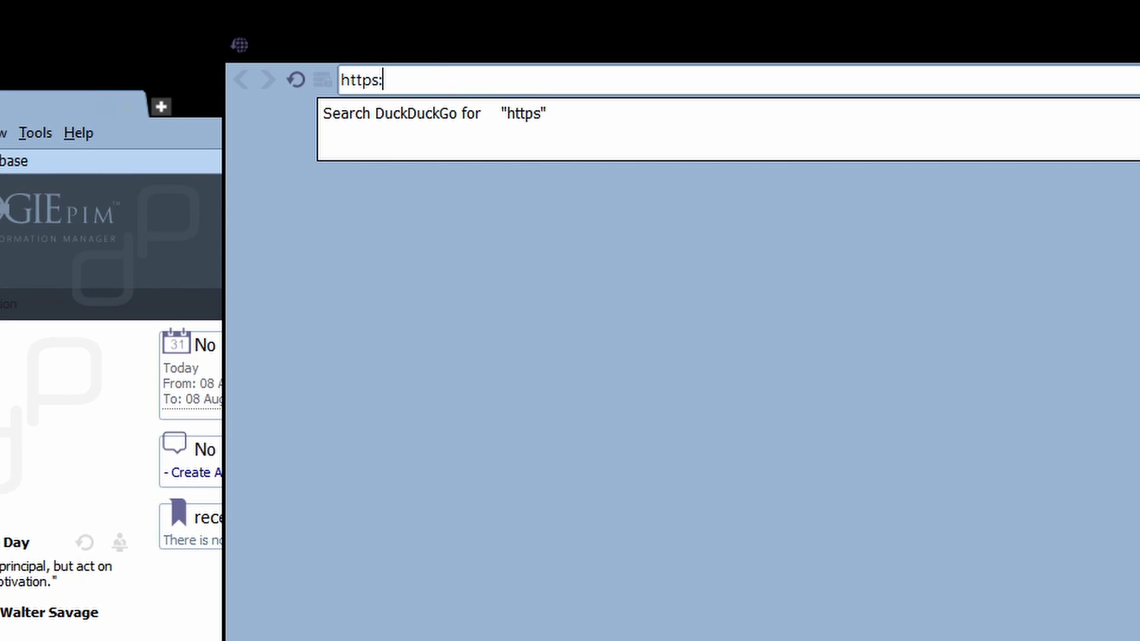
text(//bite)
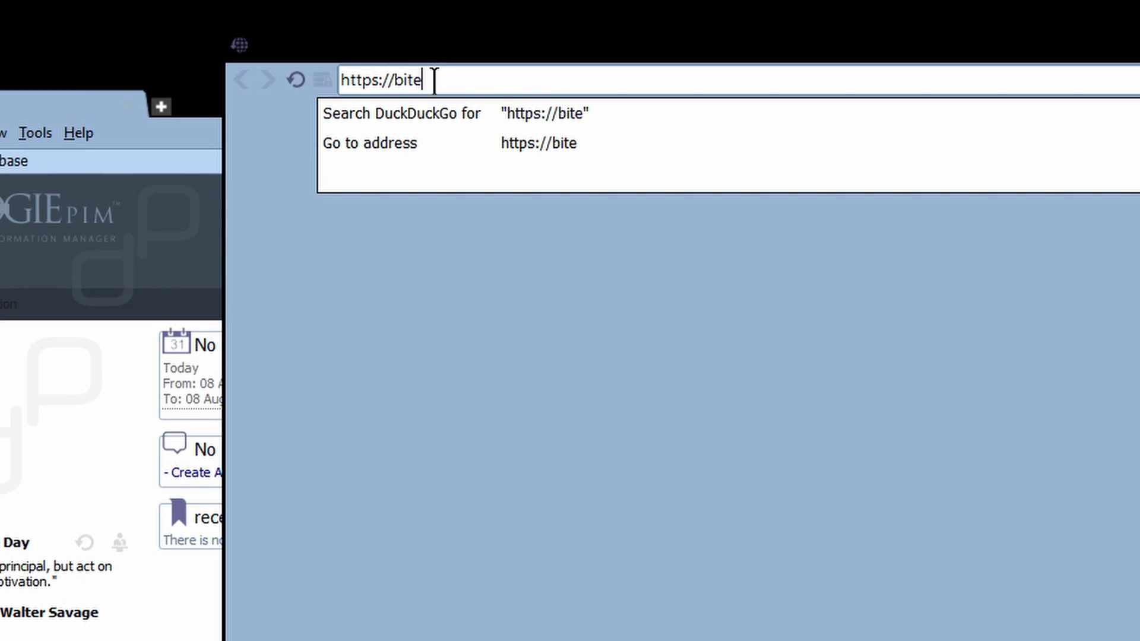
text(spire.com)
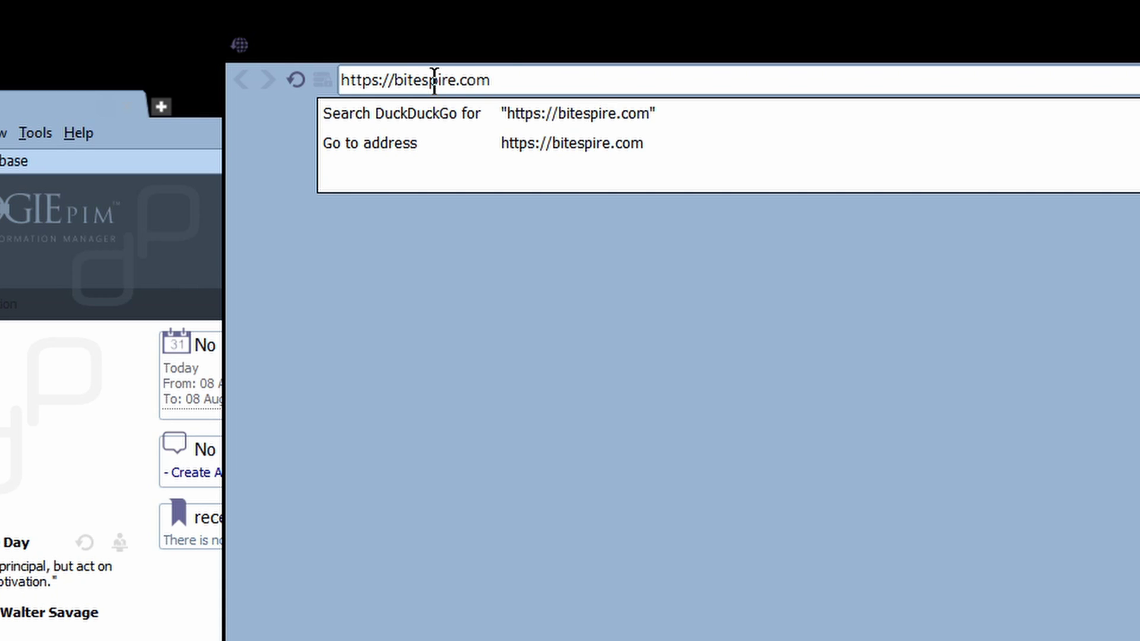
key(Return)
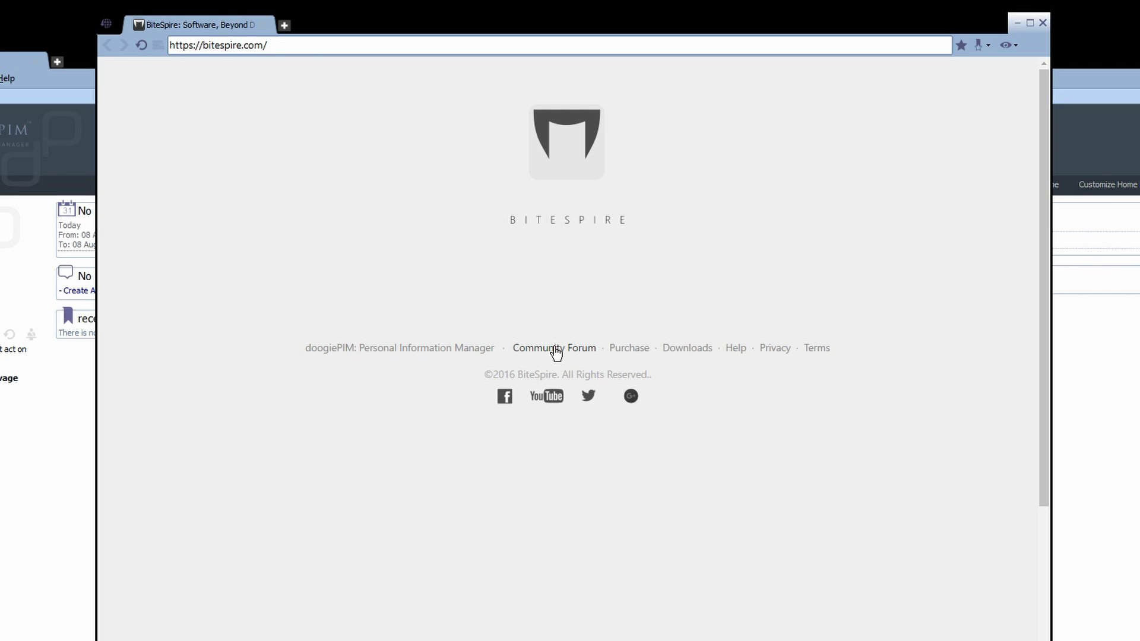
Step: View the Community Forum page of the BiteSpire site and return to the site's home page
click(555, 348)
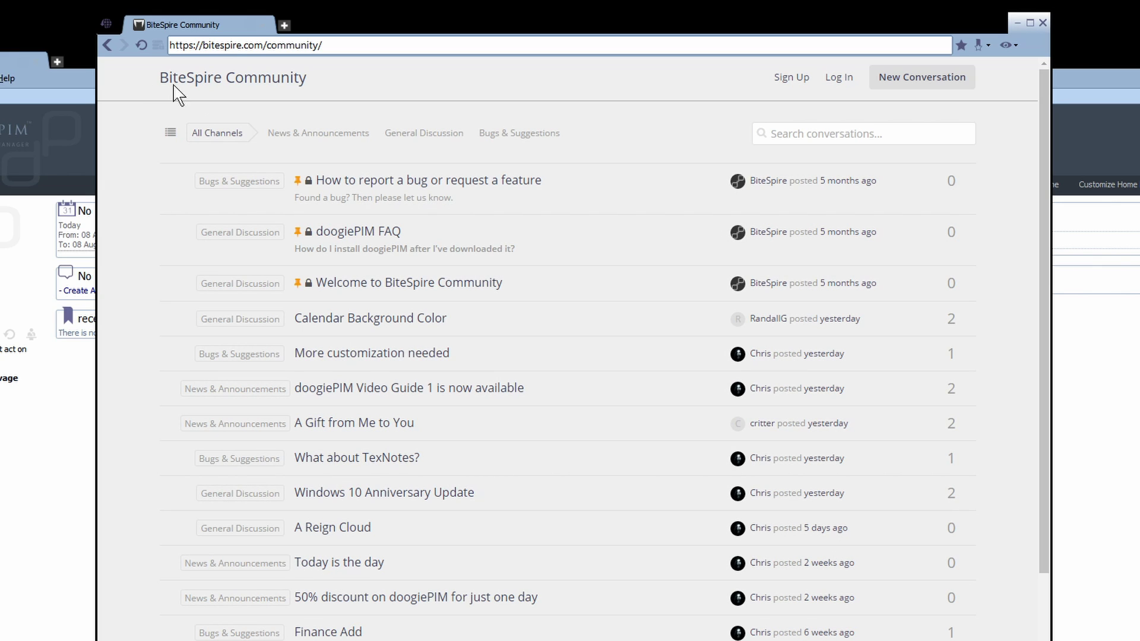
click(107, 45)
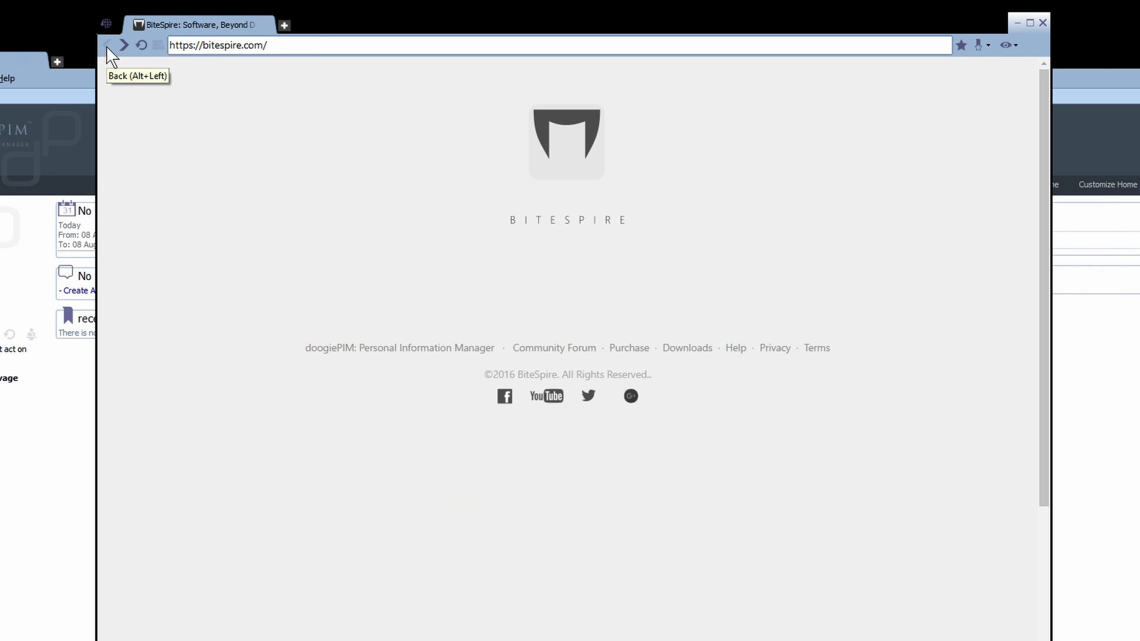